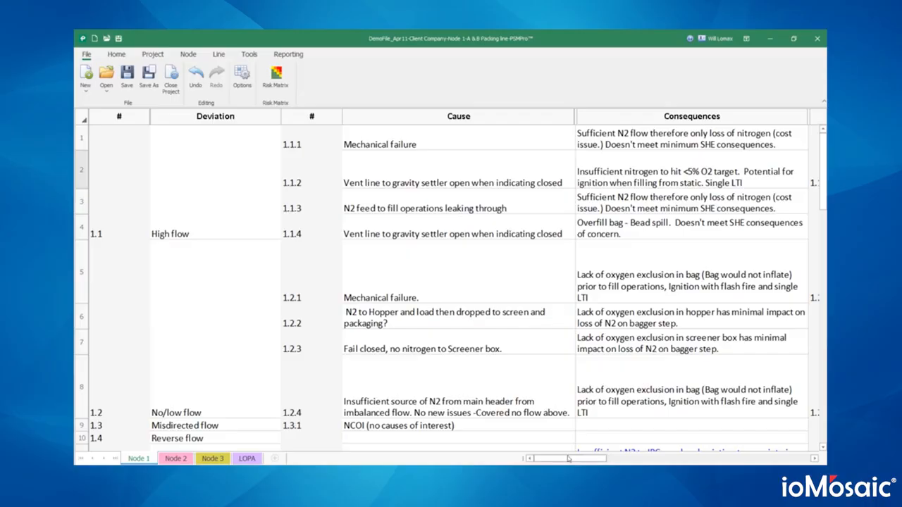
click(266, 266)
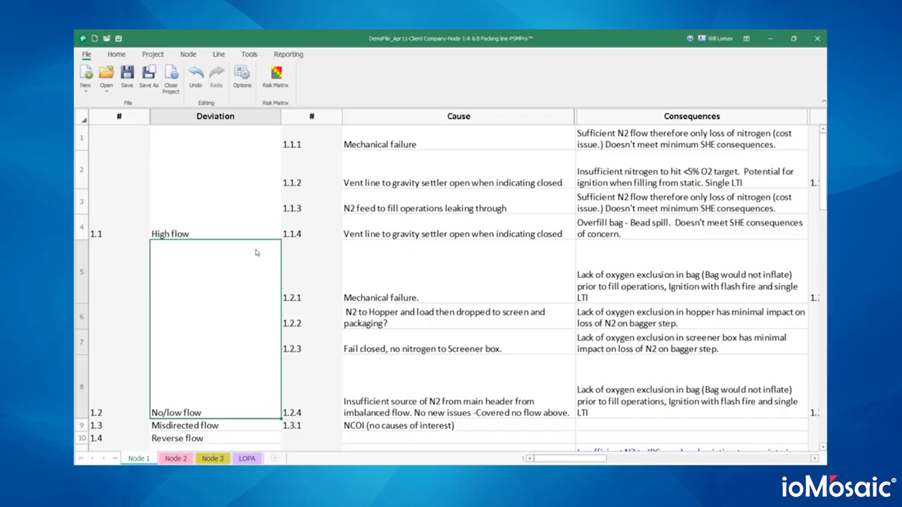
click(252, 122)
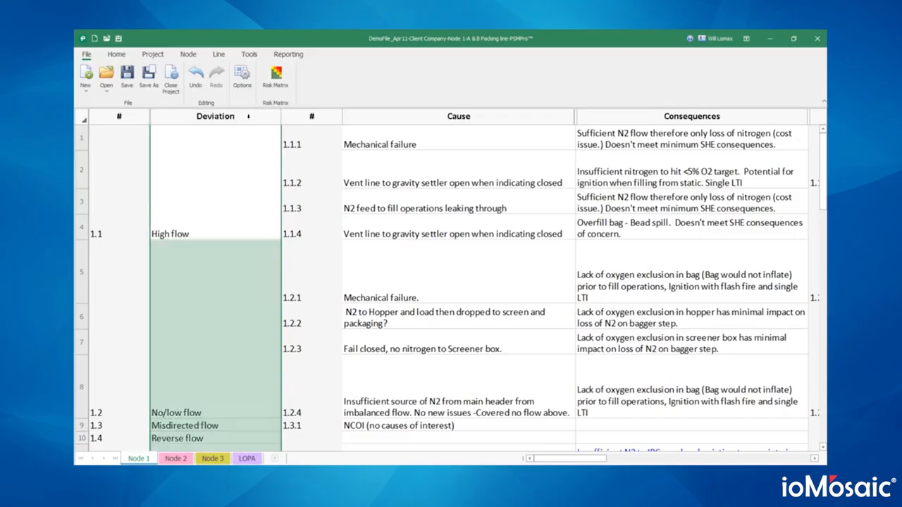
click(465, 121)
click(668, 117)
scroll(349, 206, right, 5)
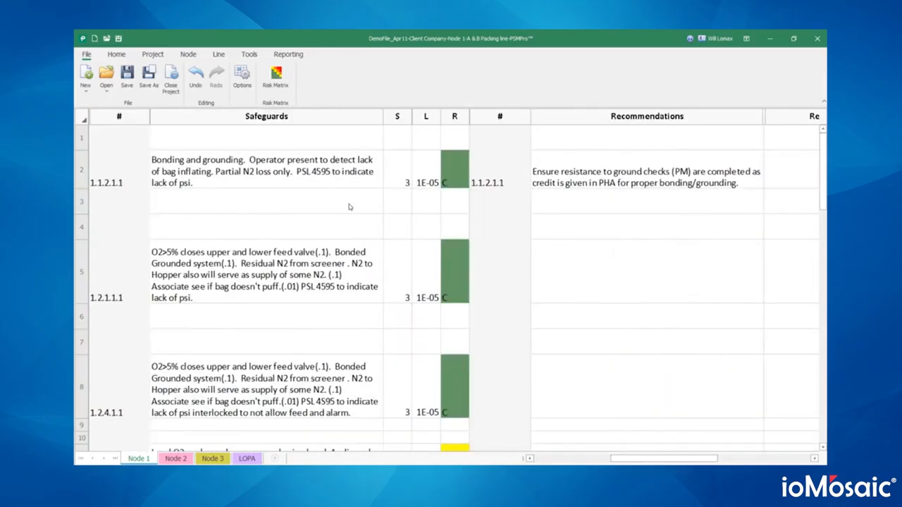
click(315, 118)
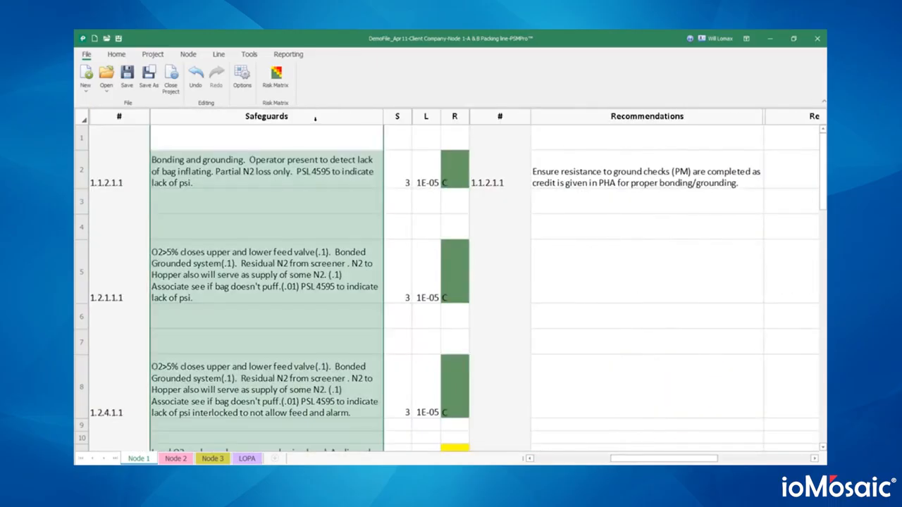
click(627, 118)
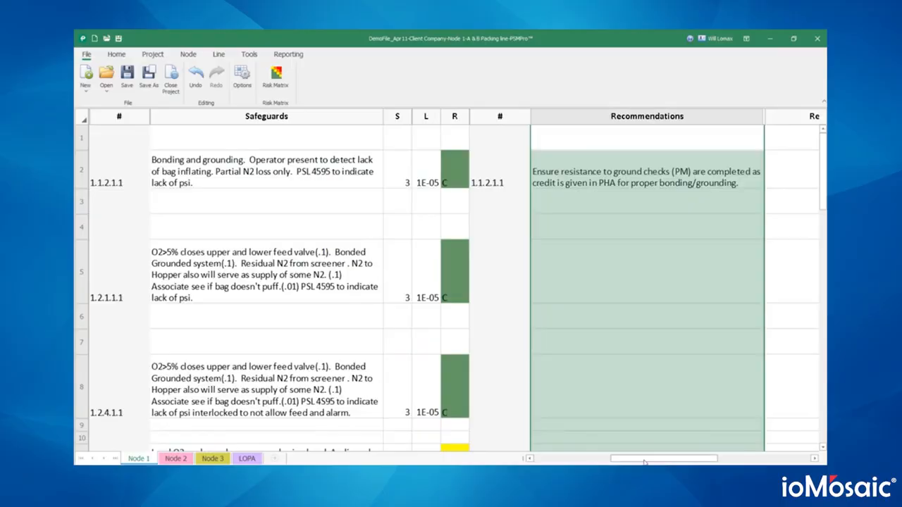
drag(643, 458, 549, 463)
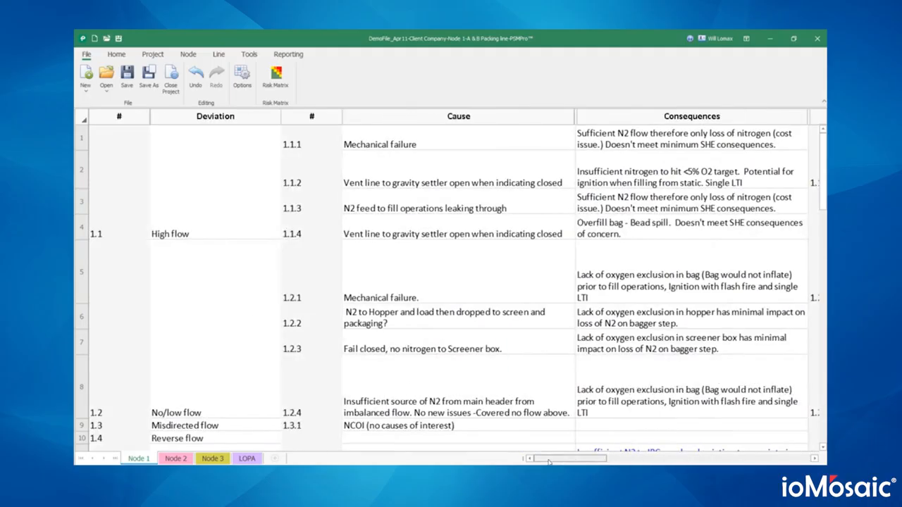
click(209, 211)
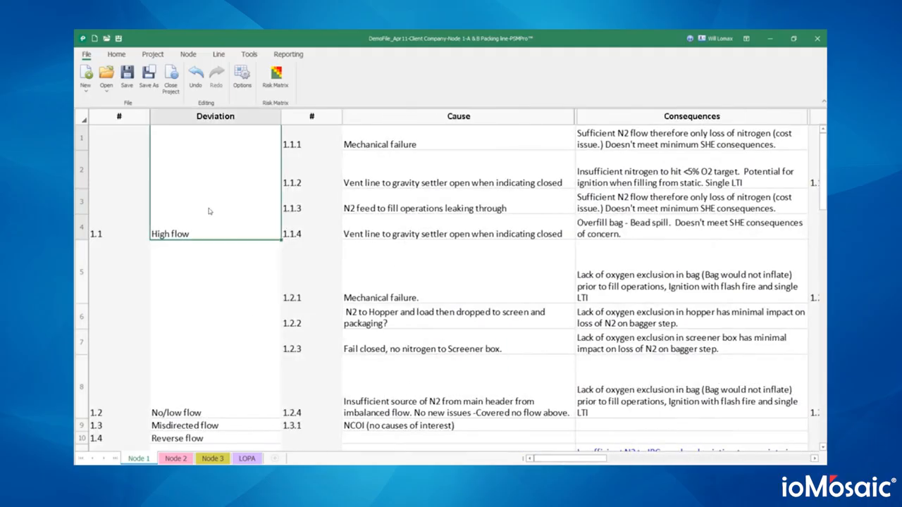
click(400, 174)
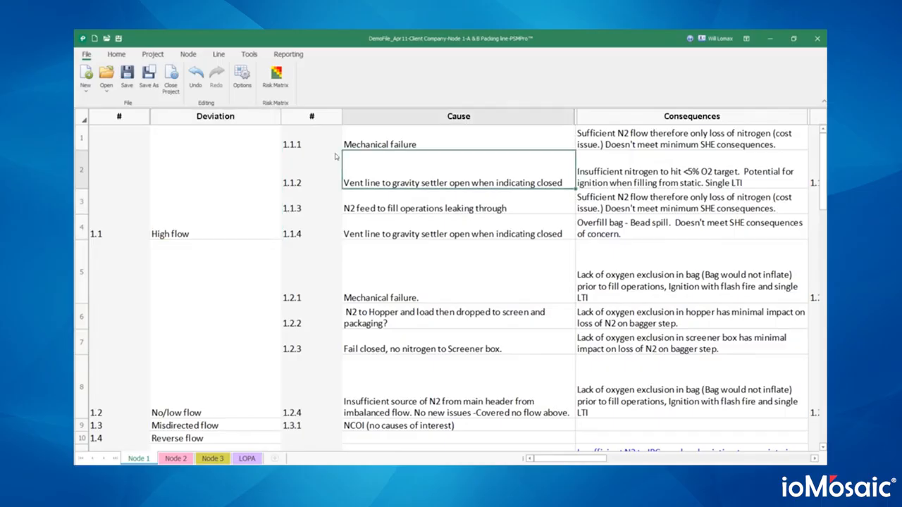
click(319, 147)
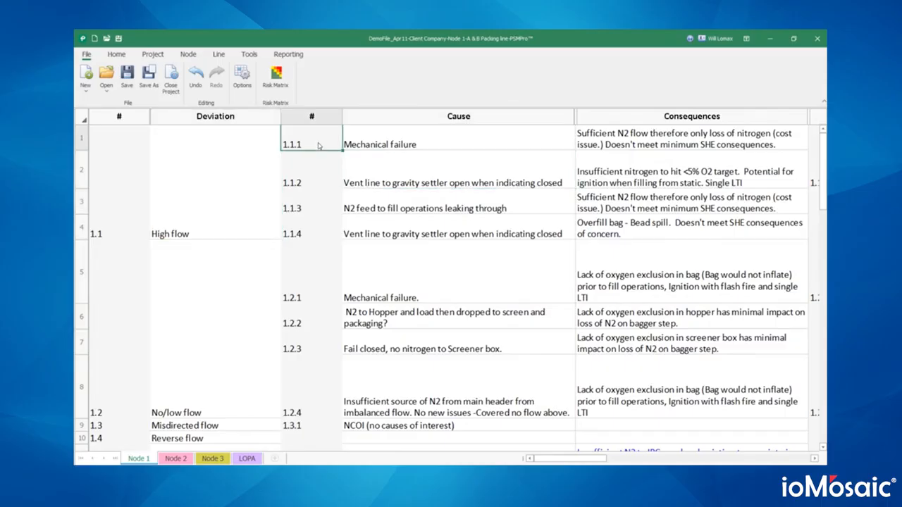
click(406, 238)
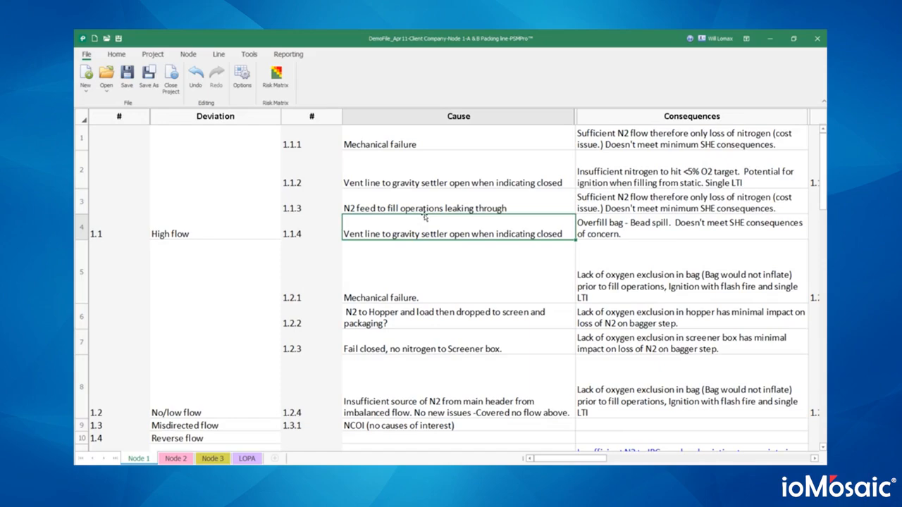
- Add cause 1.1.5 reading 'New cause' below cause 1.1.4 under High flow
click(223, 57)
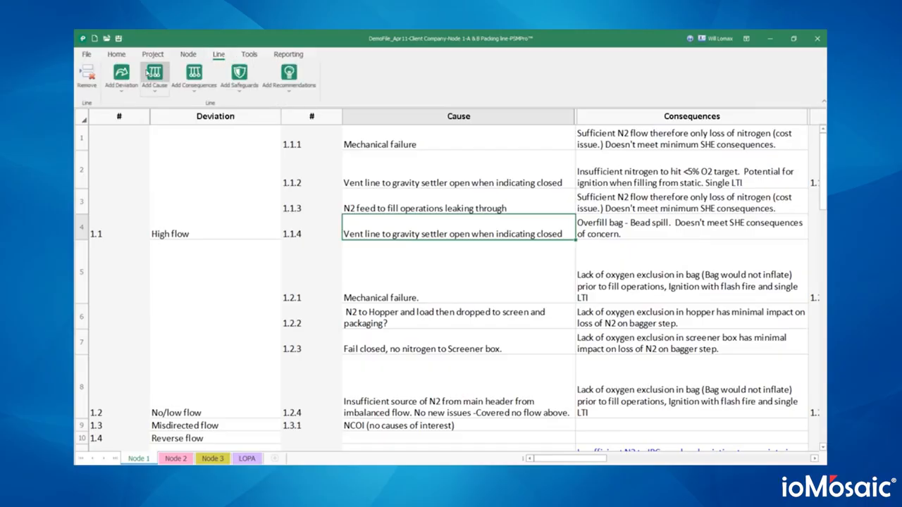
click(157, 77)
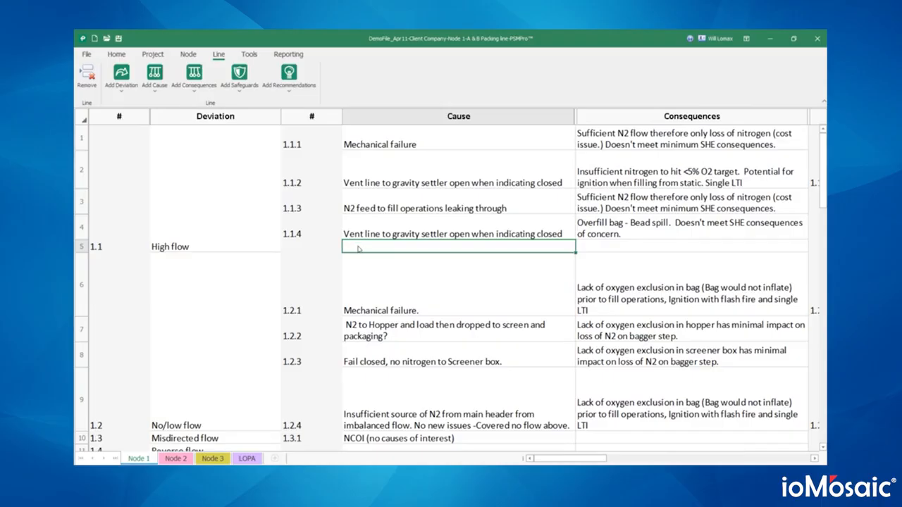
text(New cause)
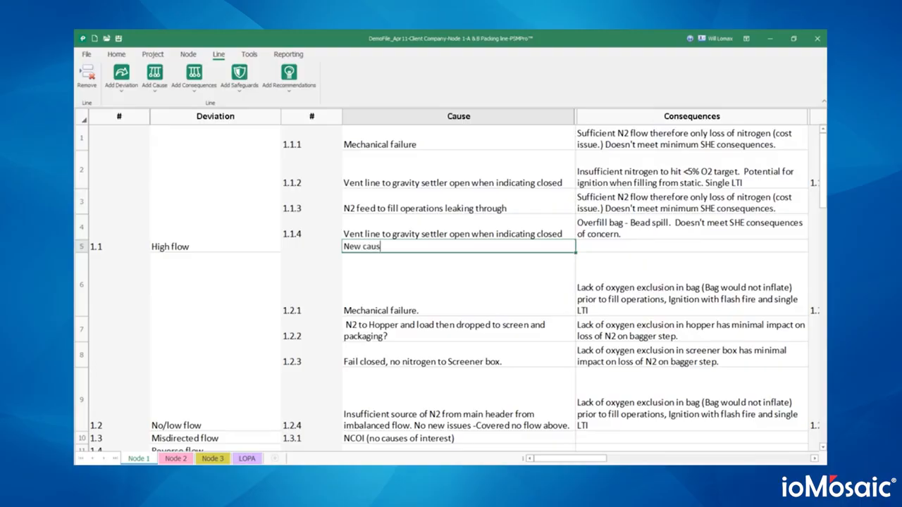
key(Return)
click(332, 248)
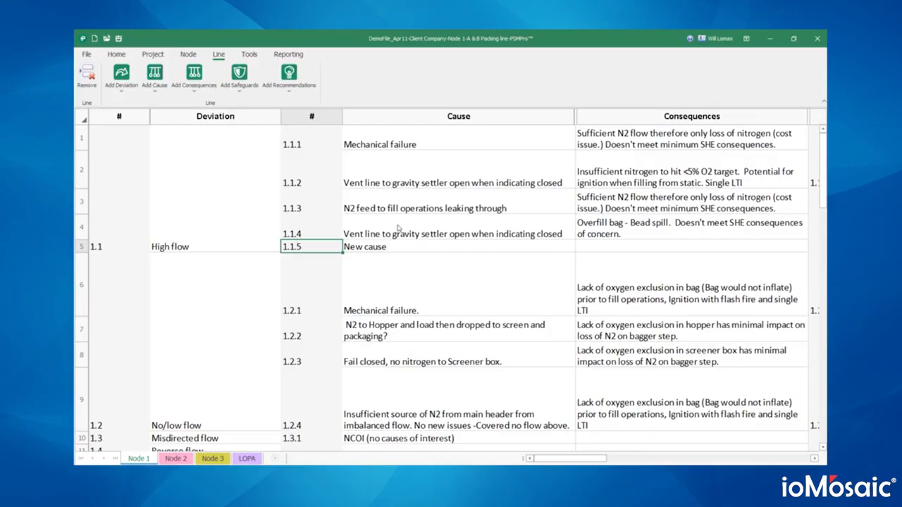
click(369, 246)
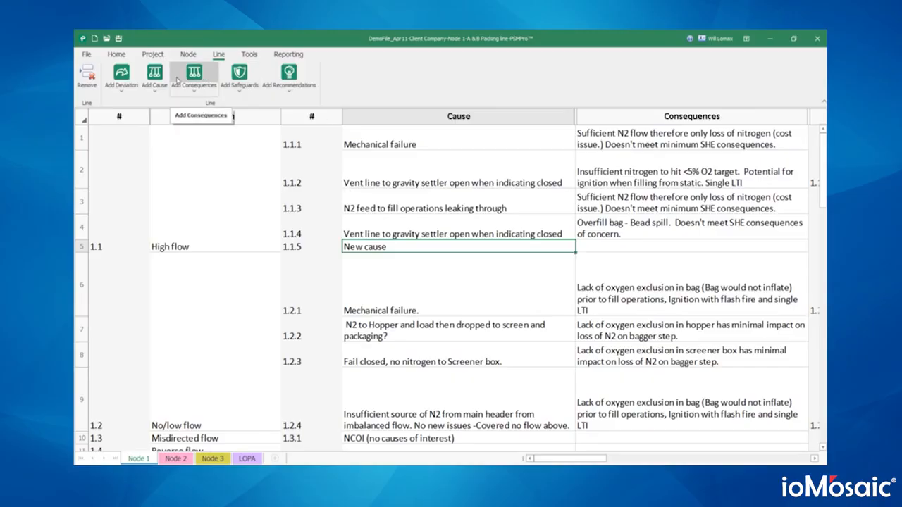
- Insert an empty consequence row beneath 1.1.4's Overfill bag consequence
click(638, 226)
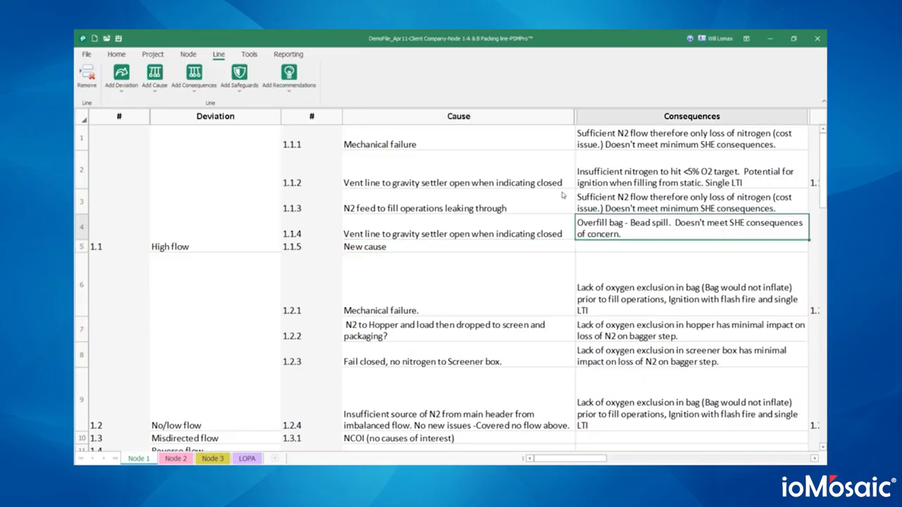
click(194, 72)
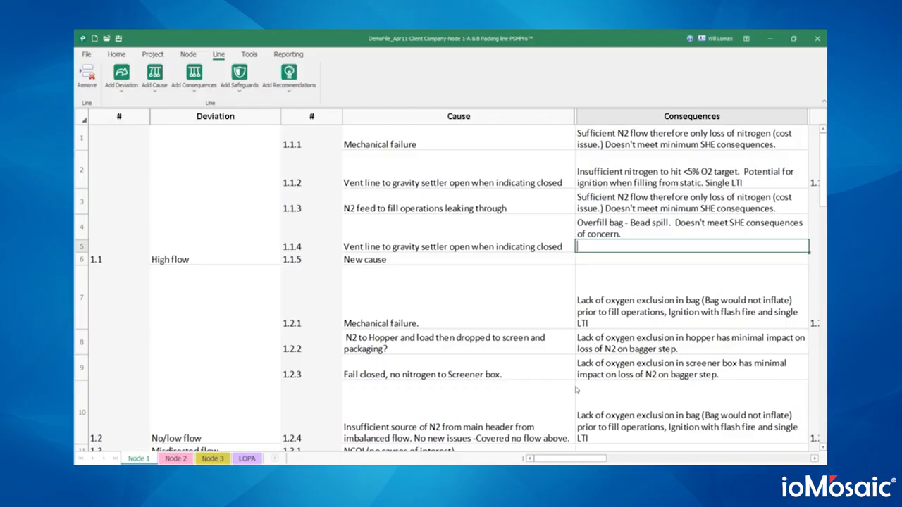
click(442, 237)
click(651, 203)
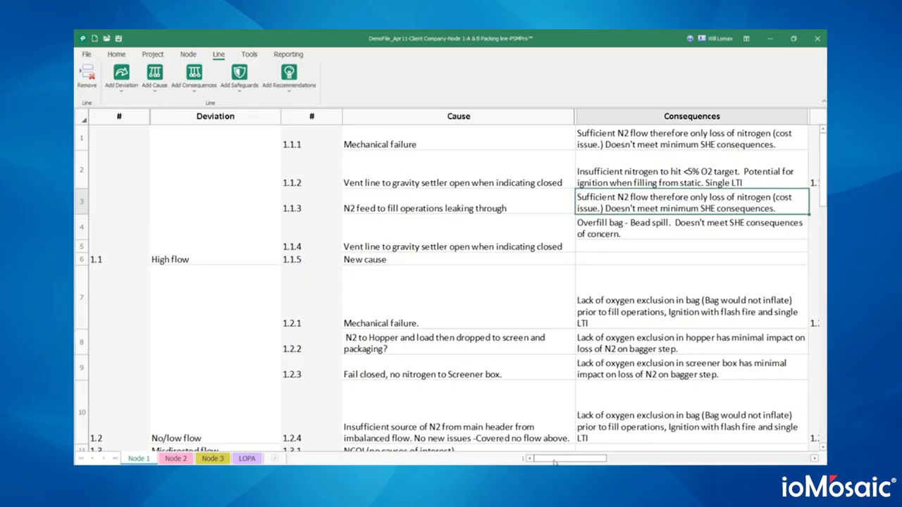
mouse_move(553, 460)
mouse_down()
mouse_move(589, 461)
mouse_move(547, 460)
mouse_up()
click(86, 54)
click(91, 93)
click(111, 107)
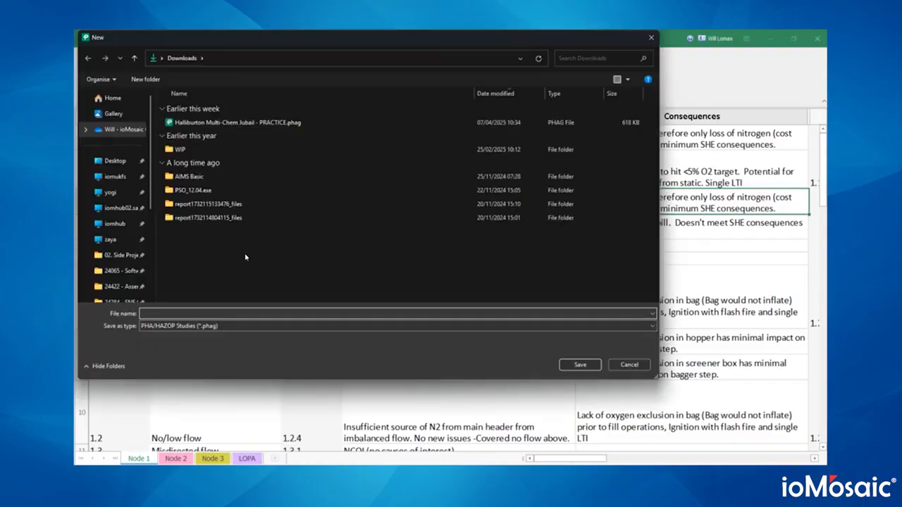
text(DEMO)
key(Return)
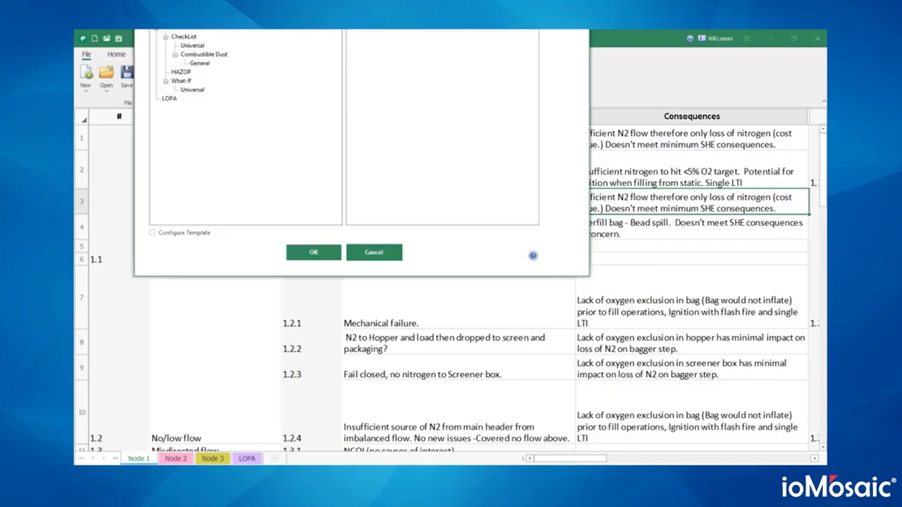
drag(425, 30, 461, 97)
click(226, 166)
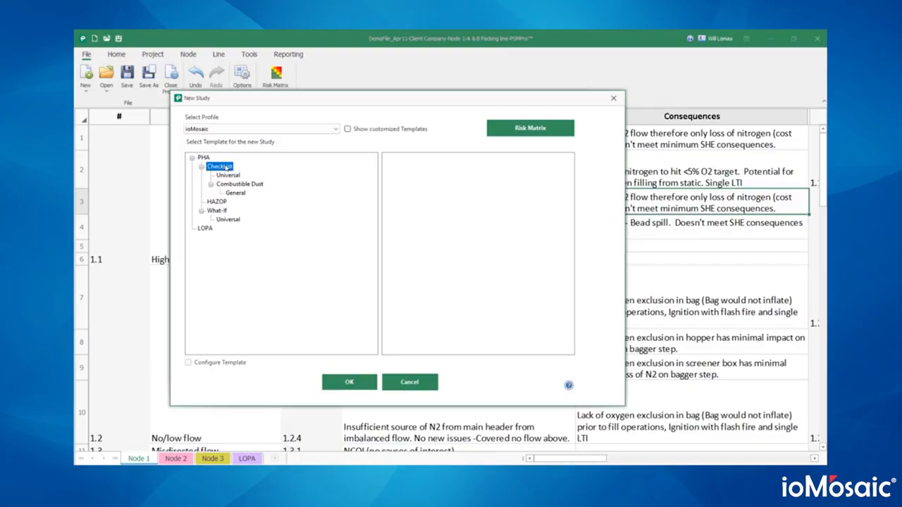
click(250, 186)
click(238, 194)
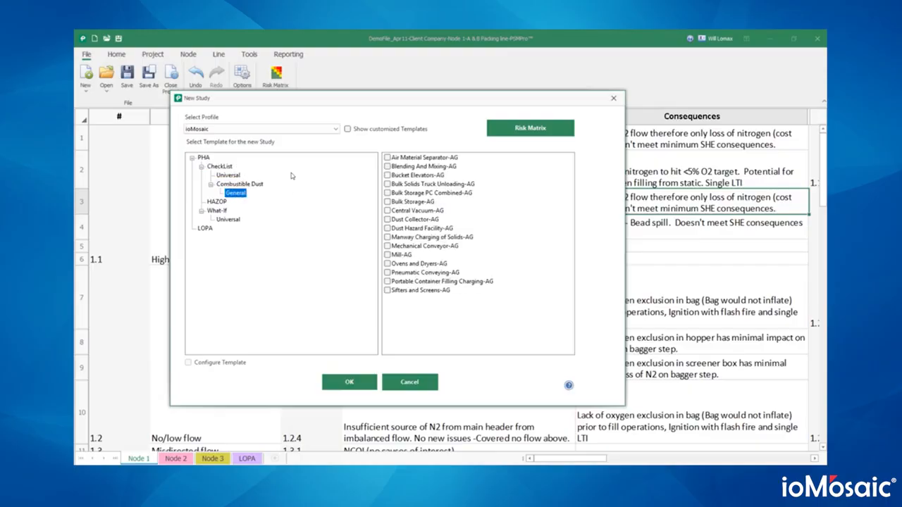
click(228, 174)
click(411, 168)
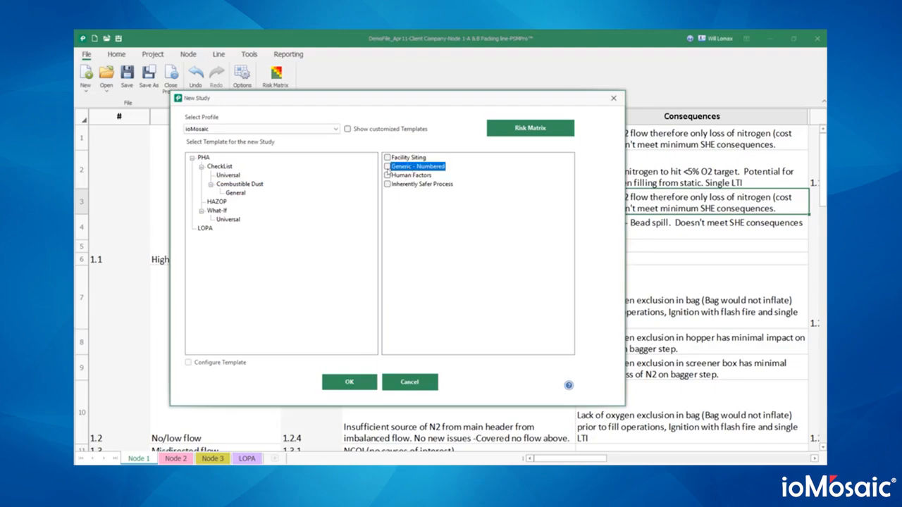
click(386, 166)
click(189, 362)
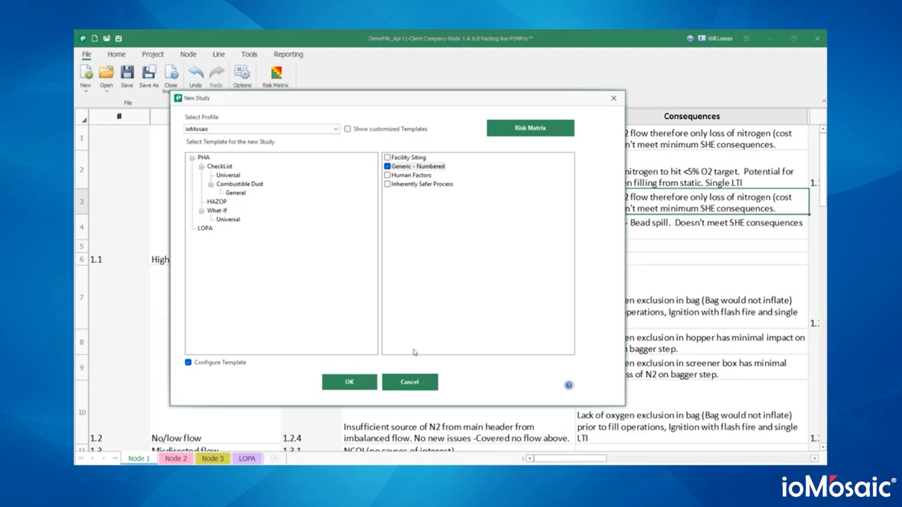
click(414, 382)
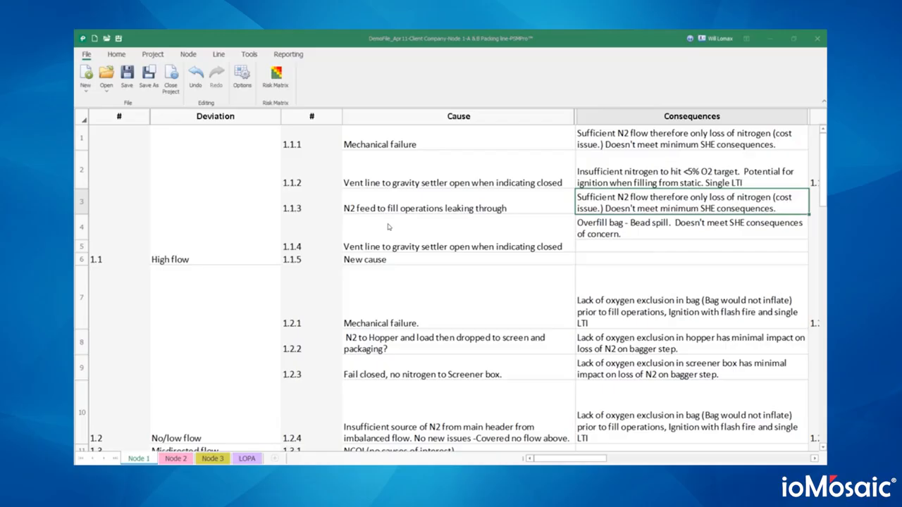
- Select the Deviation, Cause and Consequences columns, then bring up the Risk Matrix
click(225, 116)
click(458, 116)
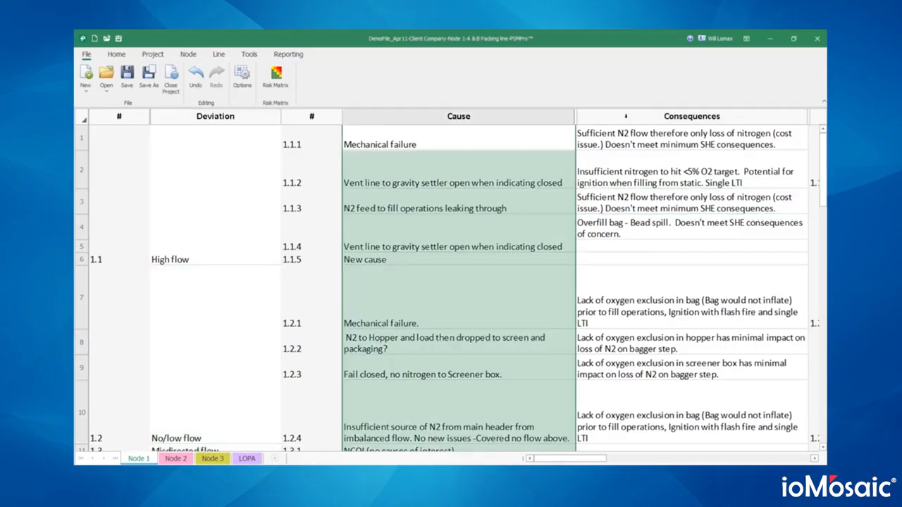
click(634, 116)
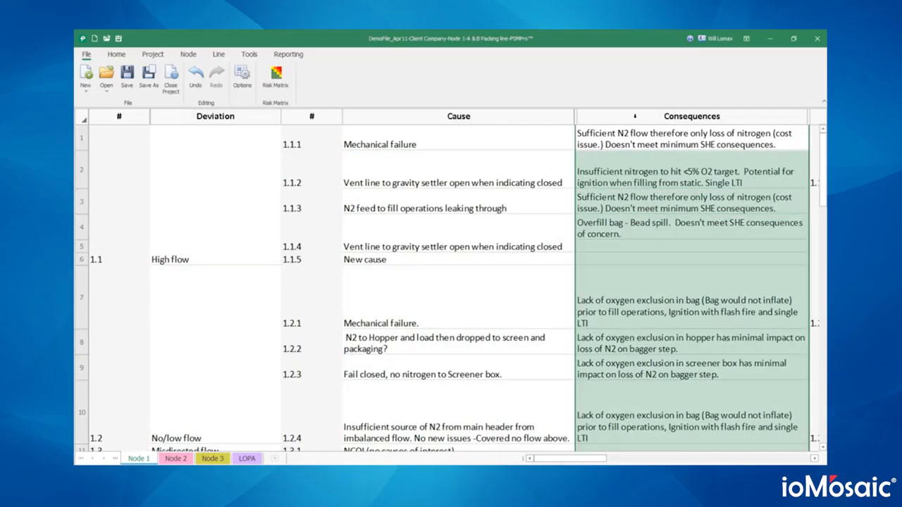
click(327, 162)
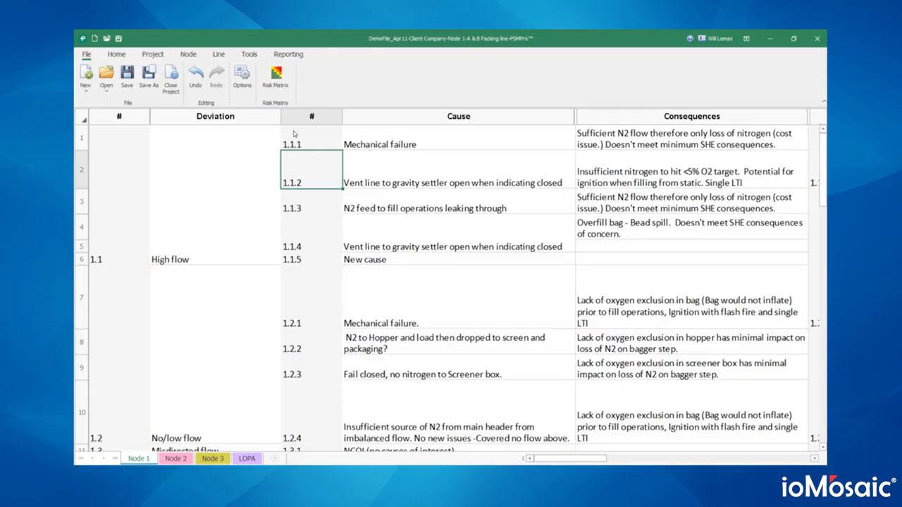
click(276, 75)
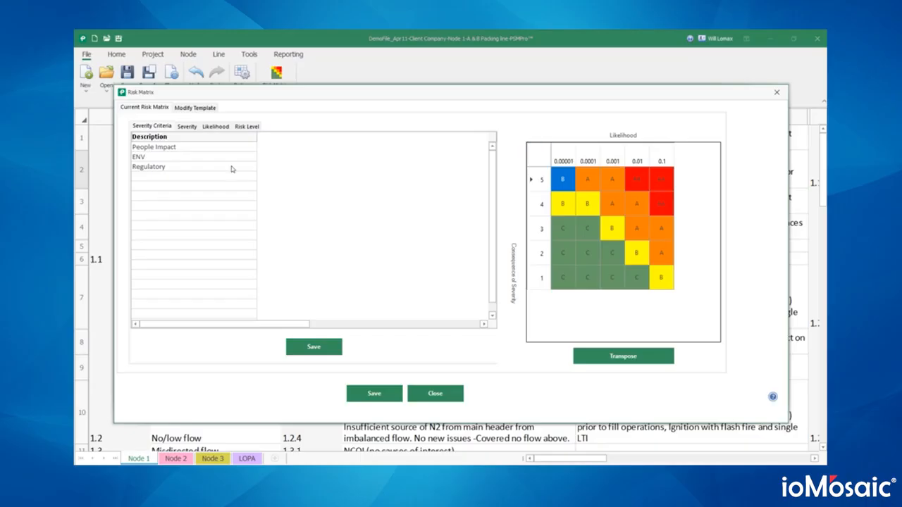
- Add a 'Fourth SC' severity criterion below Regulatory
click(211, 177)
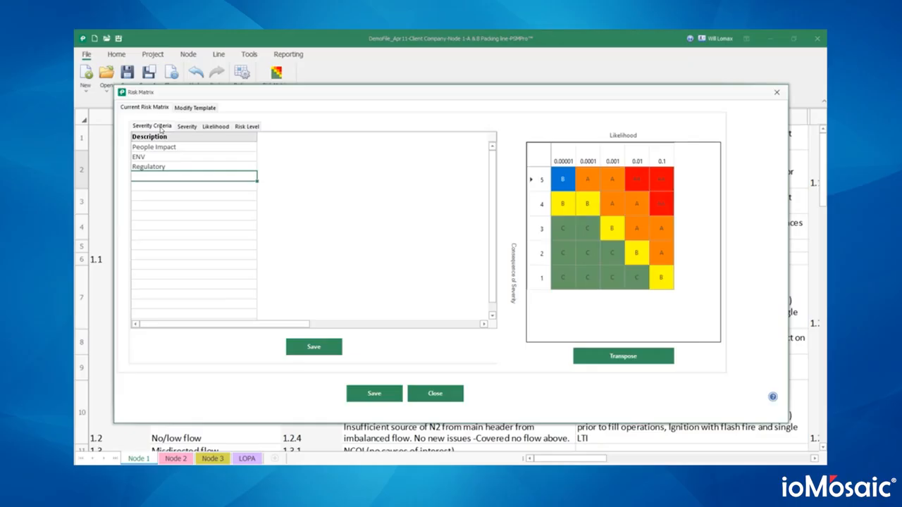
click(187, 148)
click(182, 157)
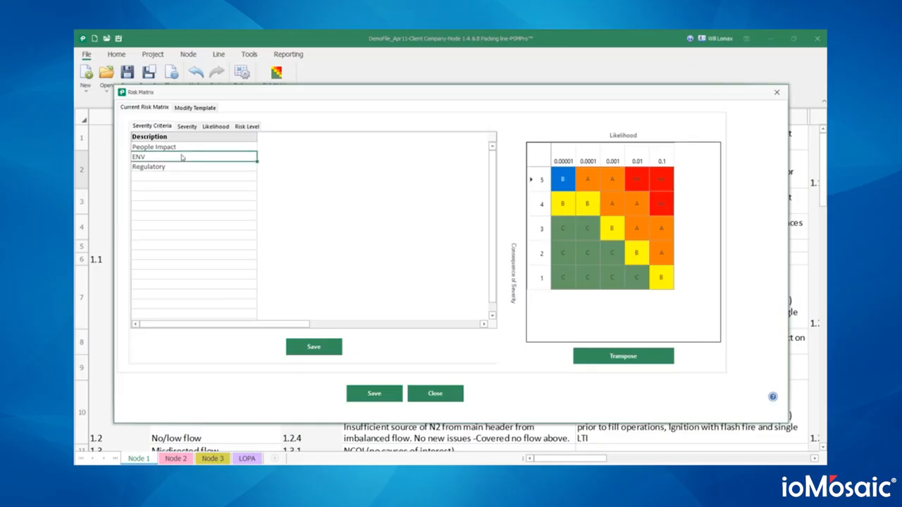
click(181, 167)
click(178, 177)
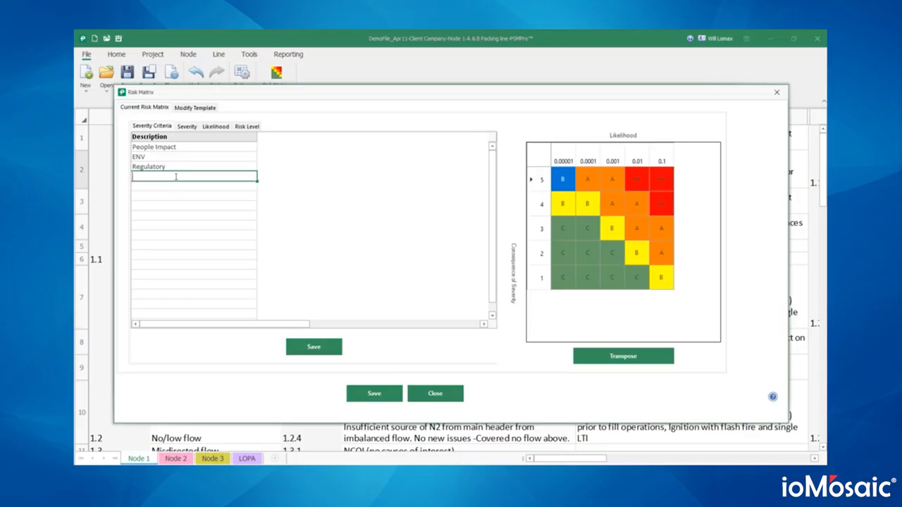
text(Fourth SC)
key(Return)
- Review the severity and likelihood level definitions
click(187, 127)
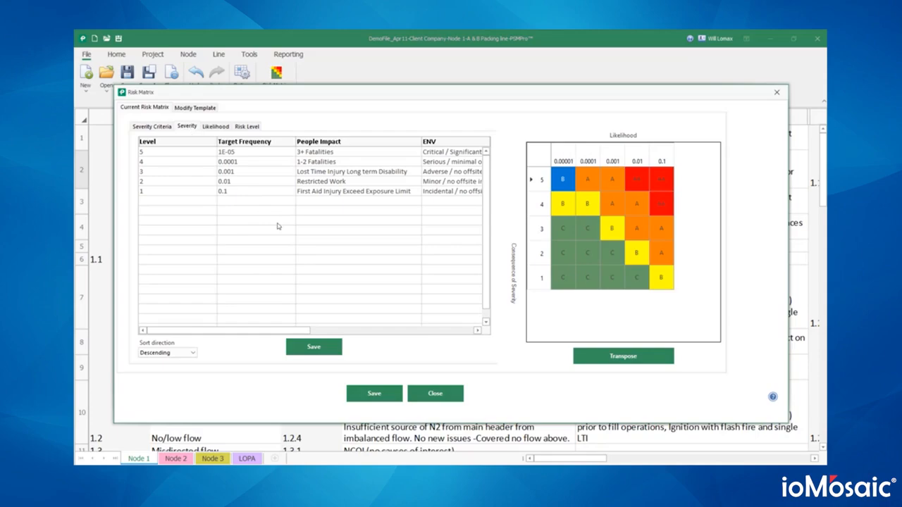
drag(276, 331, 181, 312)
drag(303, 330, 223, 201)
click(216, 127)
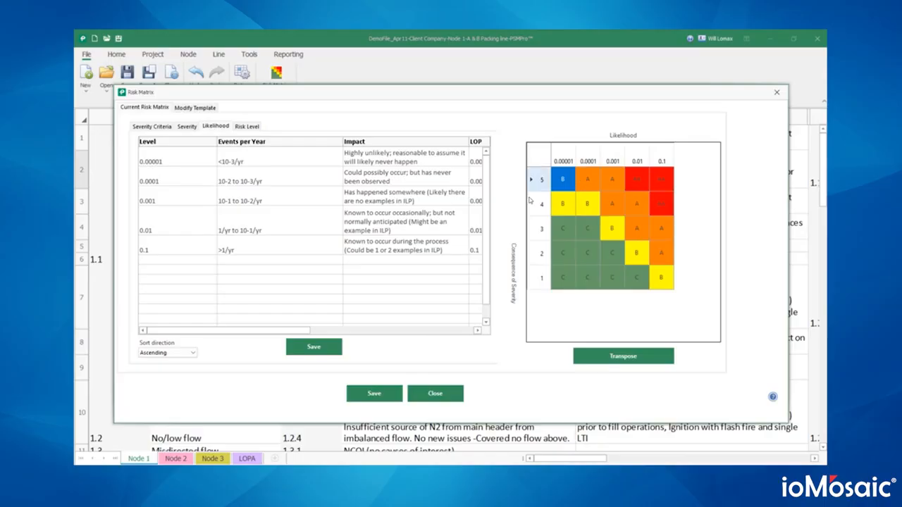
- Recolour risk level AA pink, save the matrix and close it
click(255, 127)
click(179, 178)
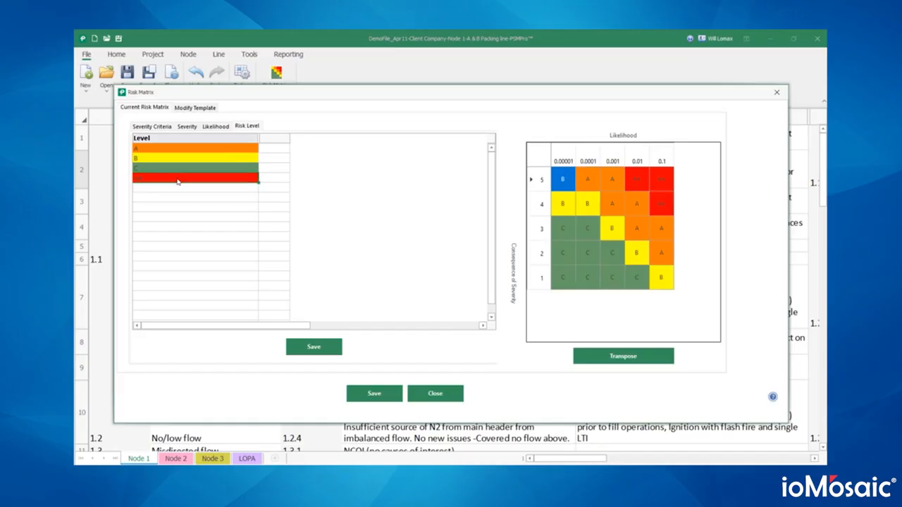
click(281, 180)
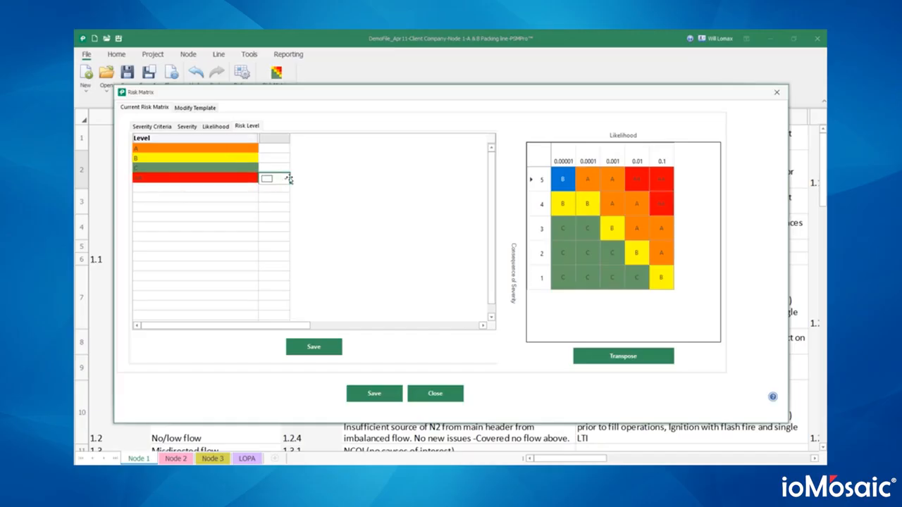
click(285, 179)
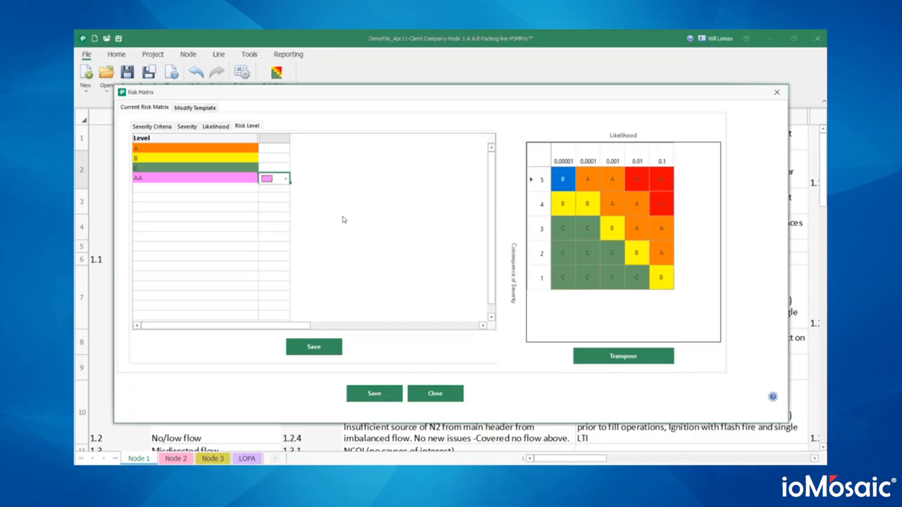
click(342, 212)
click(326, 346)
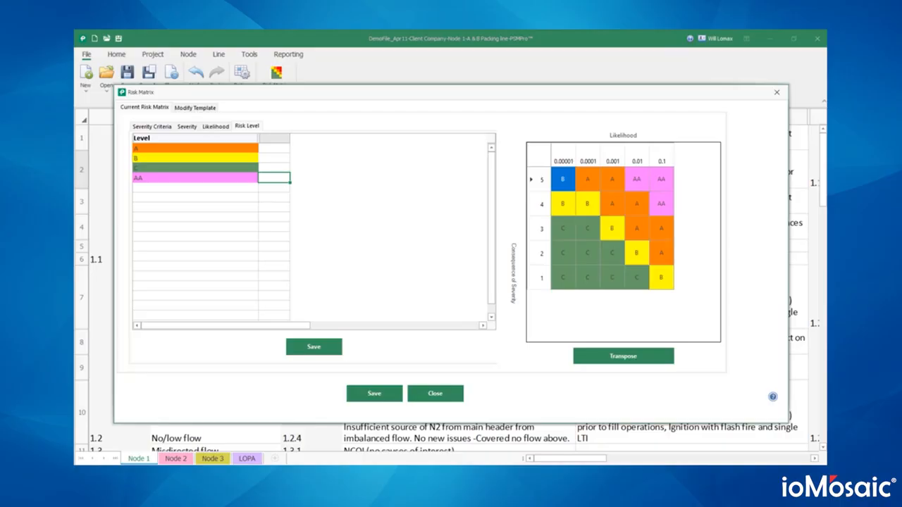
click(435, 394)
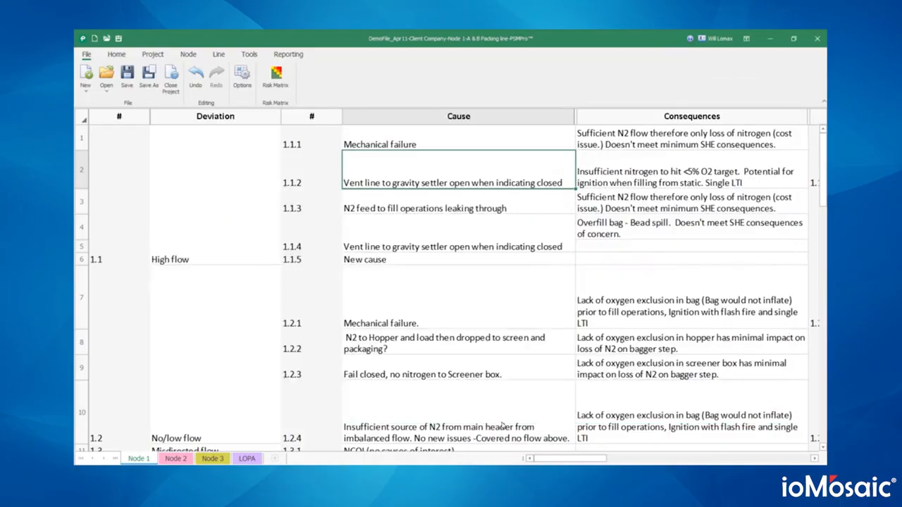
- Show the project Team roster from the Project ribbon
click(164, 57)
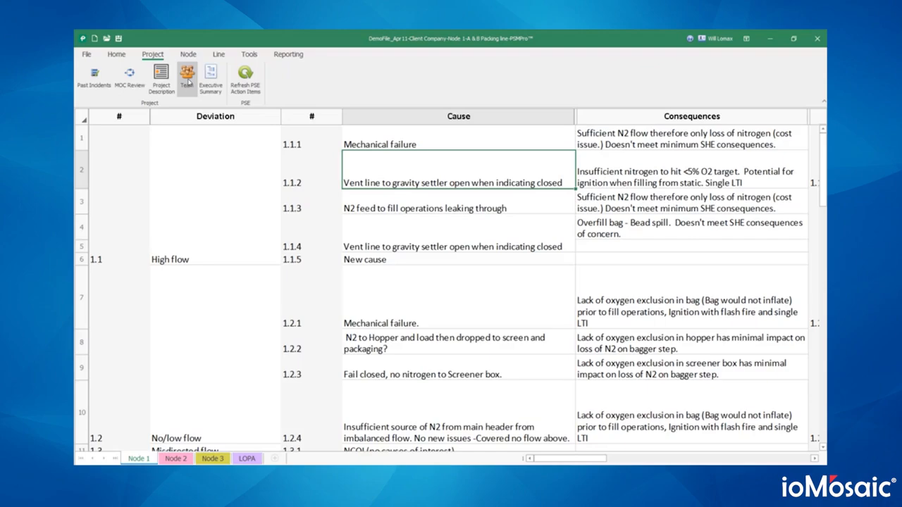
click(186, 76)
- Add a second team member's name with role Engineer and company ioMosaic, then save the roster
click(296, 141)
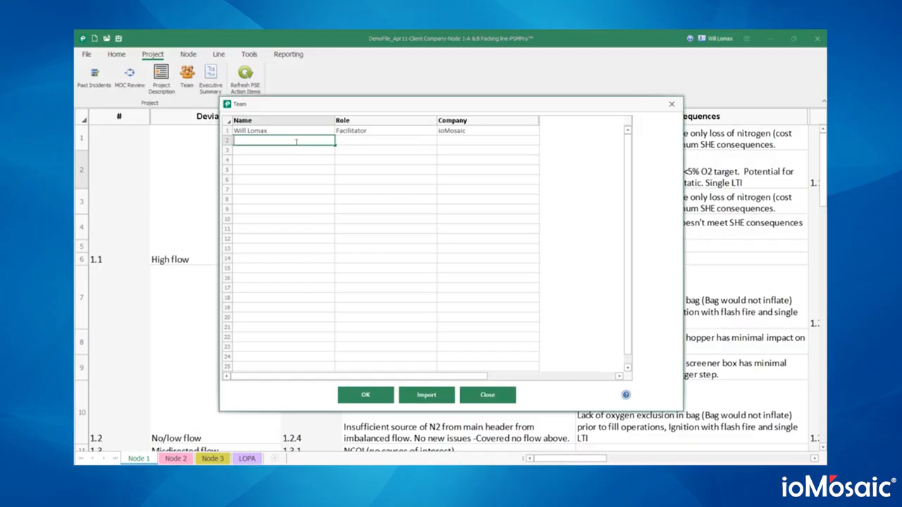
key(Tab)
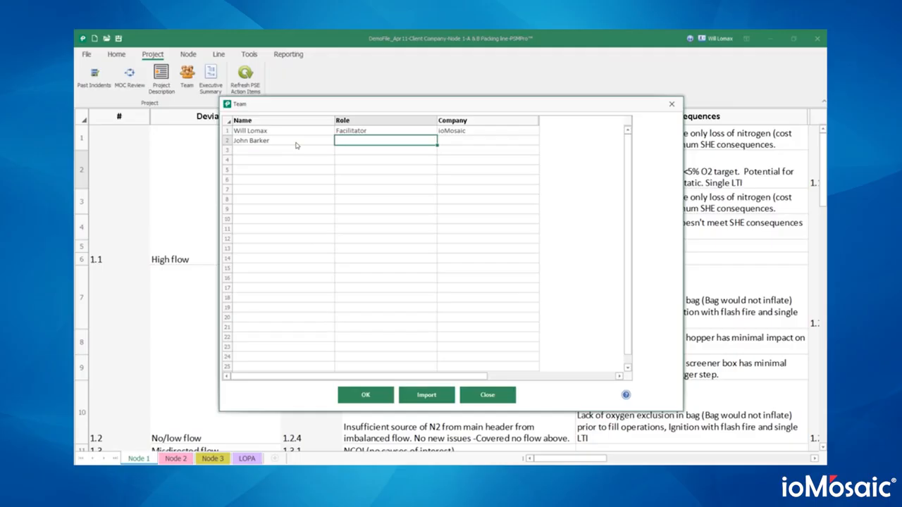
text(Engineer)
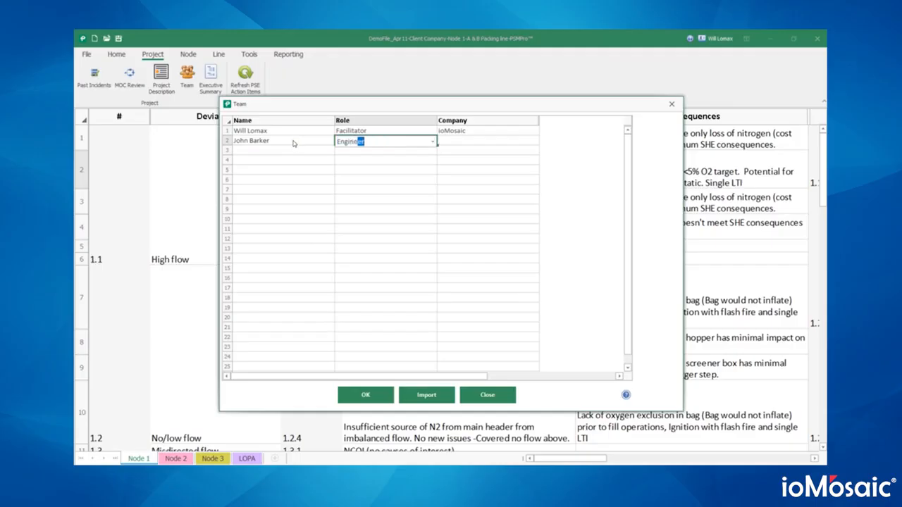
key(Return)
key(Up)
text(ioMosaic)
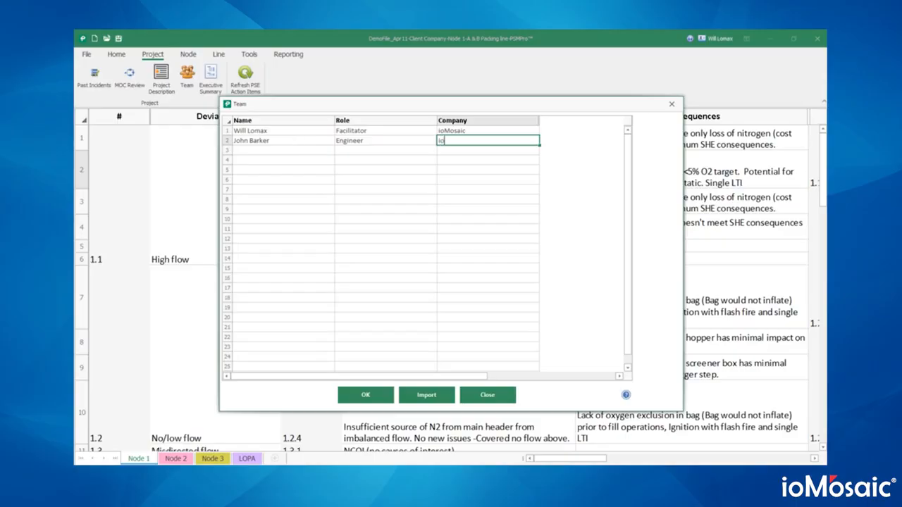
key(Return)
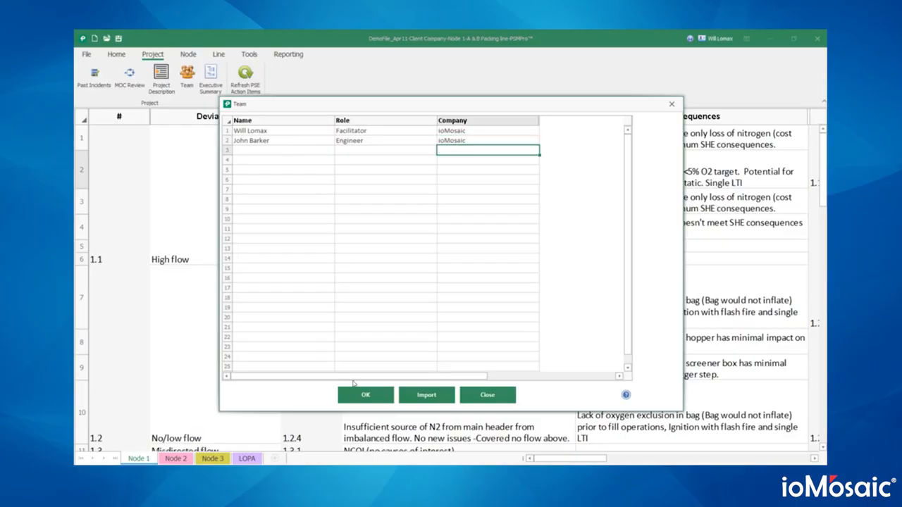
click(357, 392)
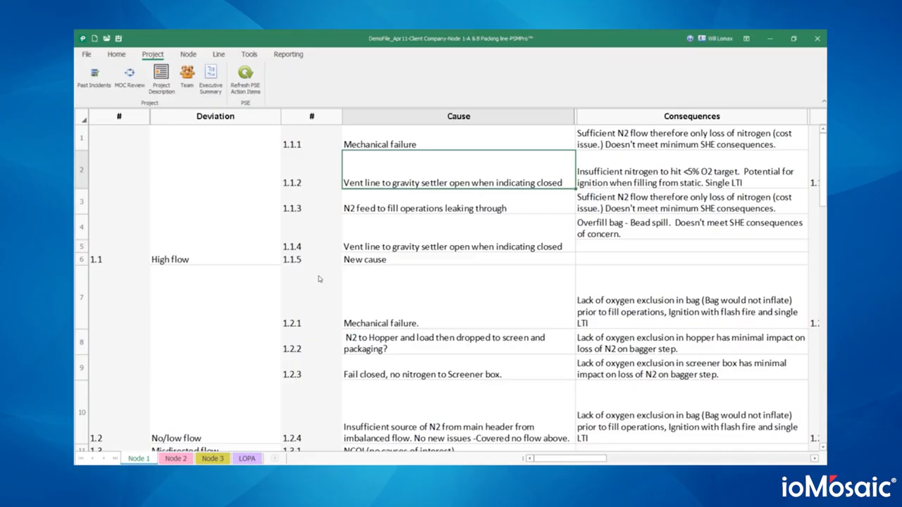
click(187, 54)
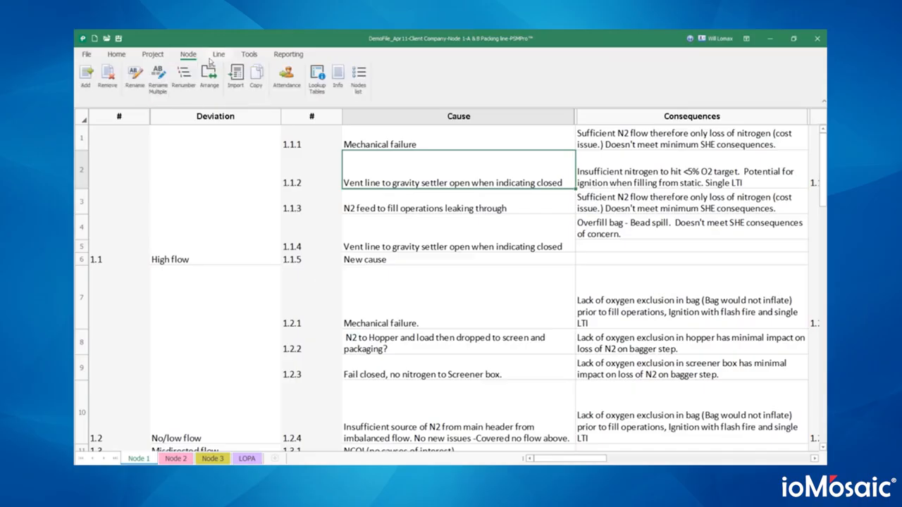
- Mark the facilitator present for Nodes 1–3 and the engineer for Nodes 2–3
click(287, 78)
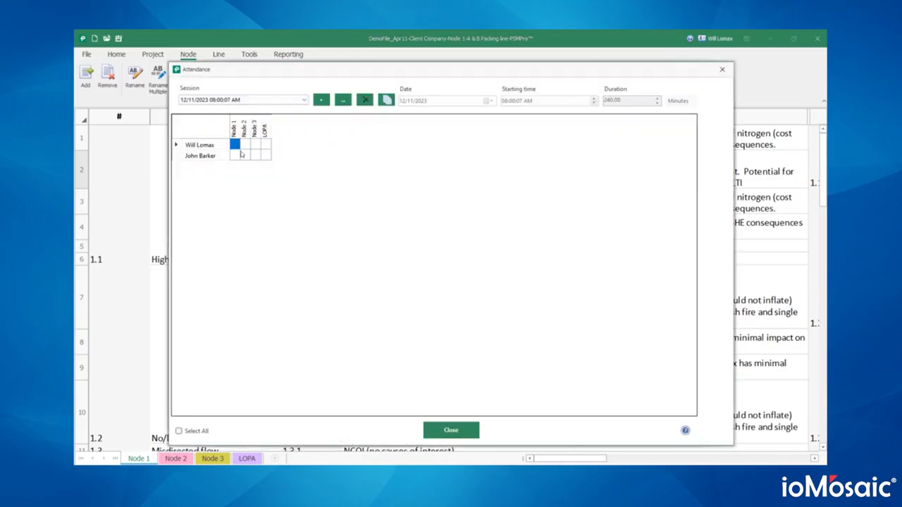
click(235, 145)
click(245, 145)
click(255, 145)
click(244, 156)
click(255, 156)
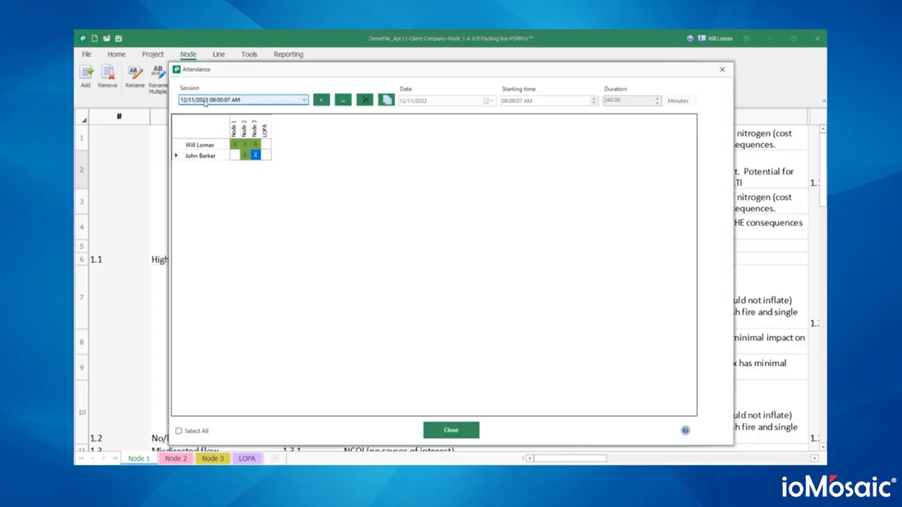
- Add a new attendance session dated 4/12/2025
click(206, 103)
click(327, 101)
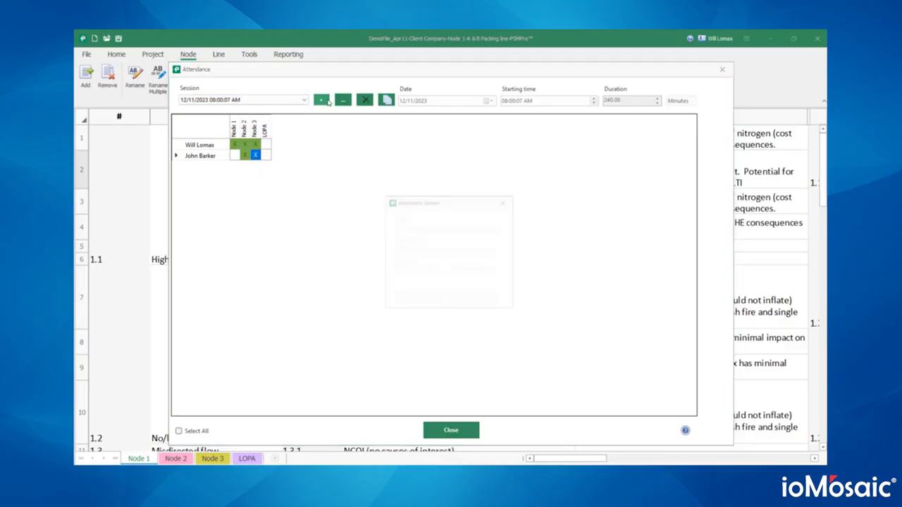
click(499, 228)
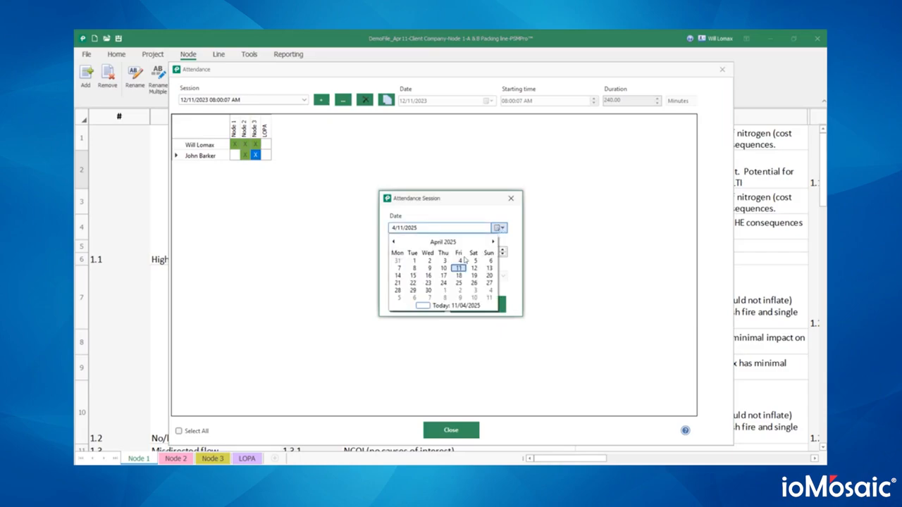
click(469, 266)
click(432, 304)
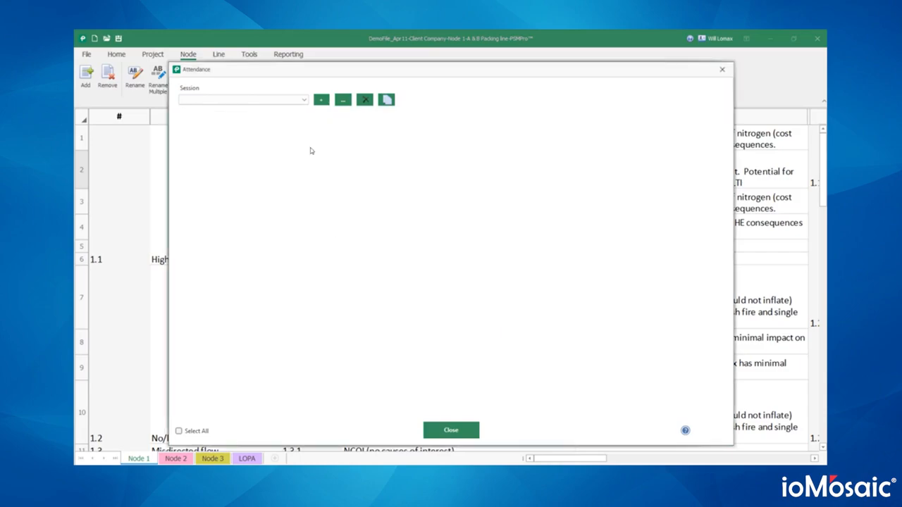
- In the 4/12/2025 session, mark facilitator Node 3 and engineer Nodes 1–2 attendance, then close
click(301, 100)
click(267, 117)
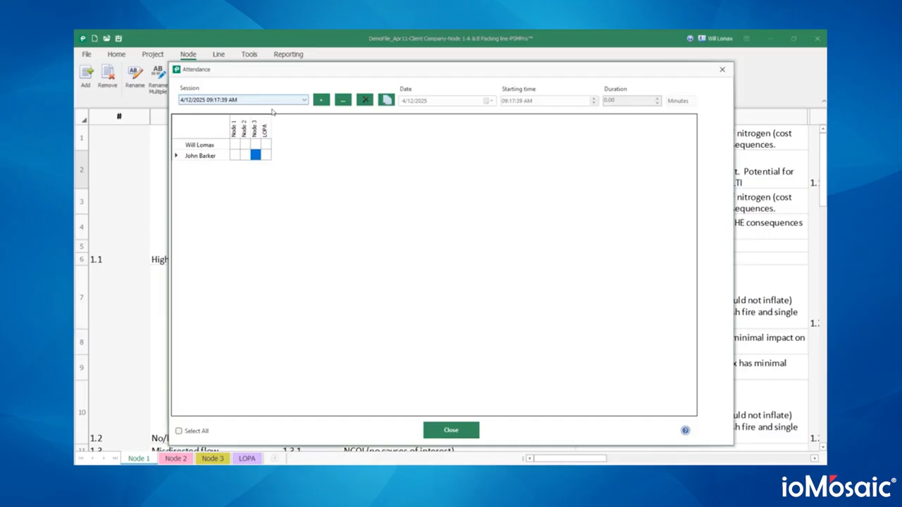
click(253, 145)
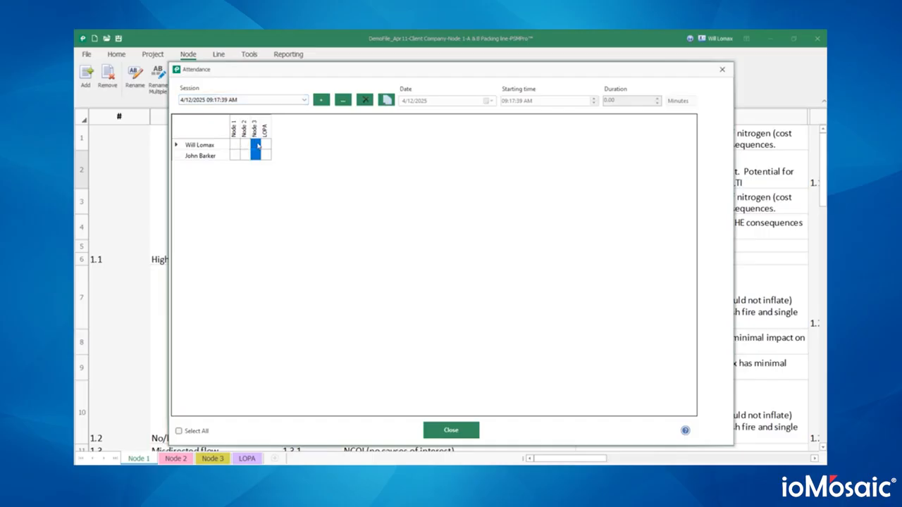
click(236, 155)
click(245, 155)
click(450, 429)
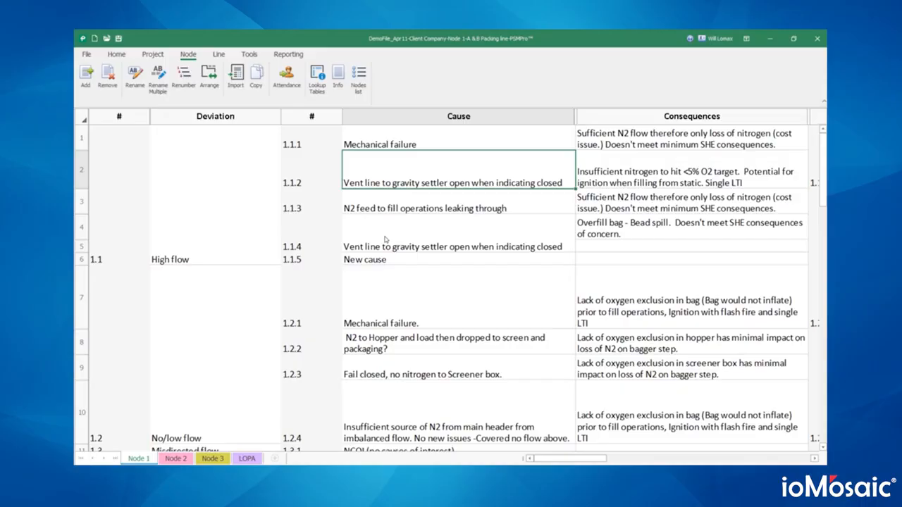
- View the project description notes and the executive summary, closing each
click(152, 54)
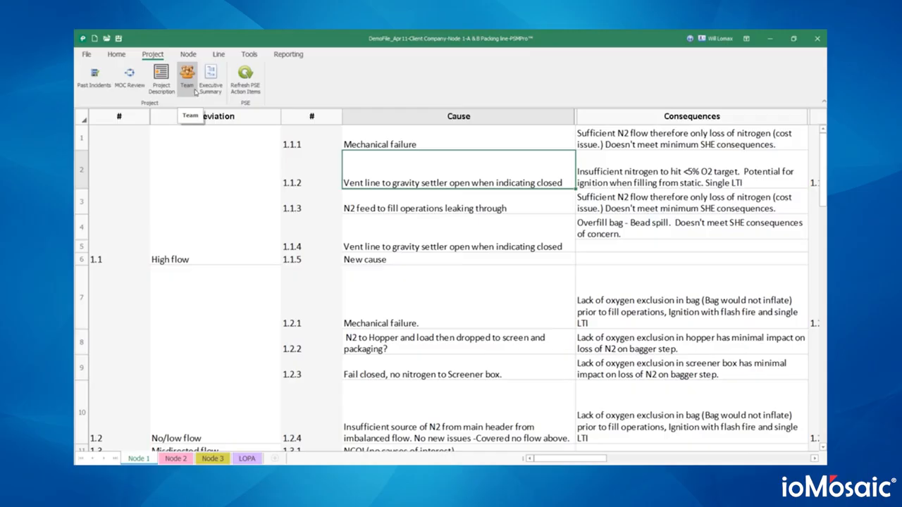
click(161, 78)
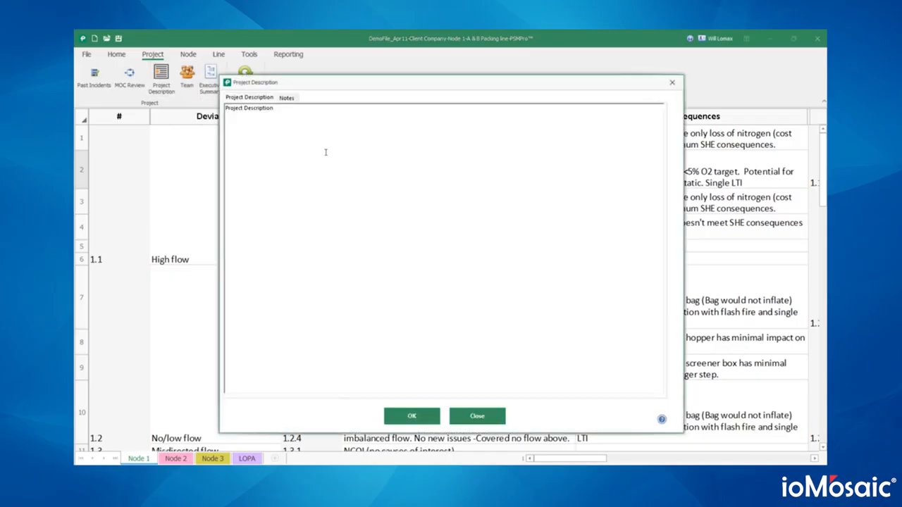
click(295, 98)
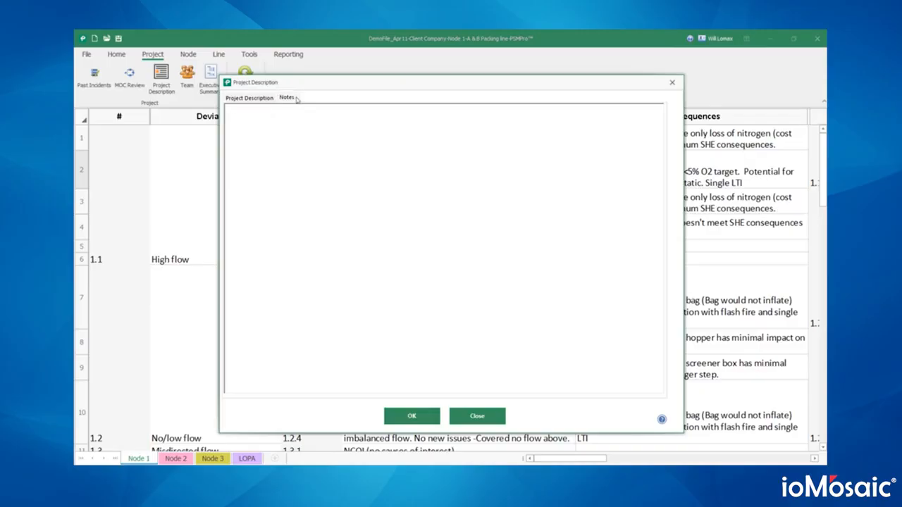
click(474, 415)
click(210, 78)
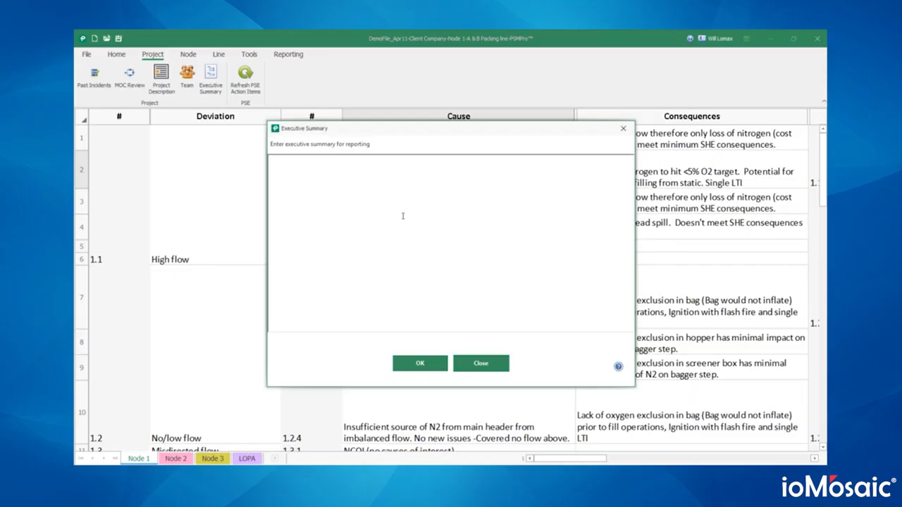
click(486, 364)
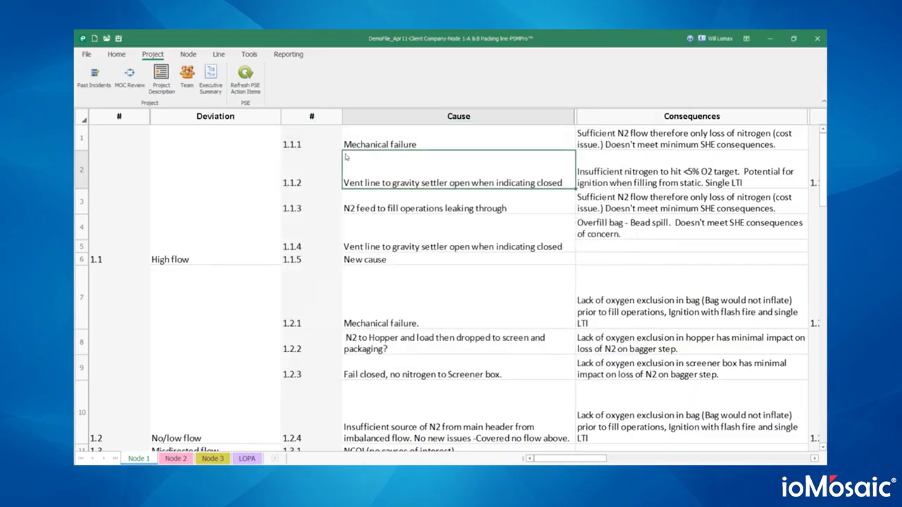
- Browse the Node, Line, Tools and Home ribbons, ending on the Reporting commands
click(187, 54)
click(218, 54)
click(252, 54)
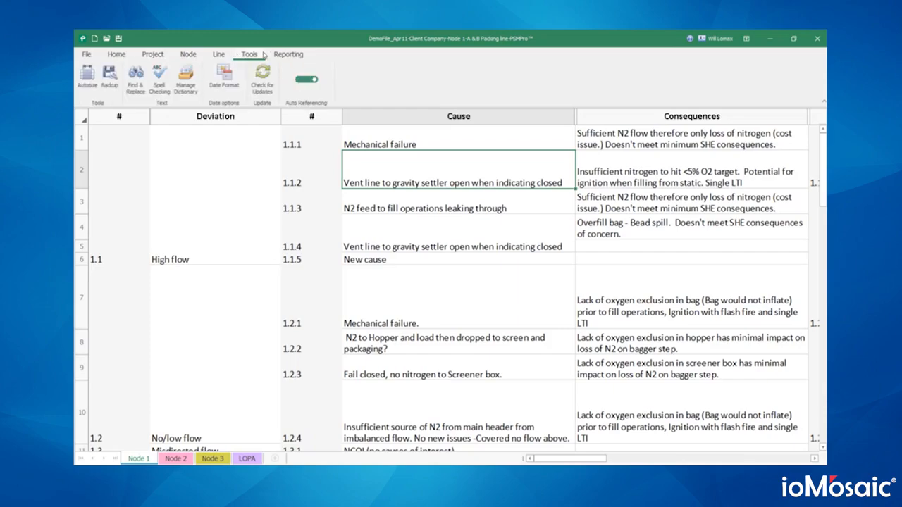
click(118, 55)
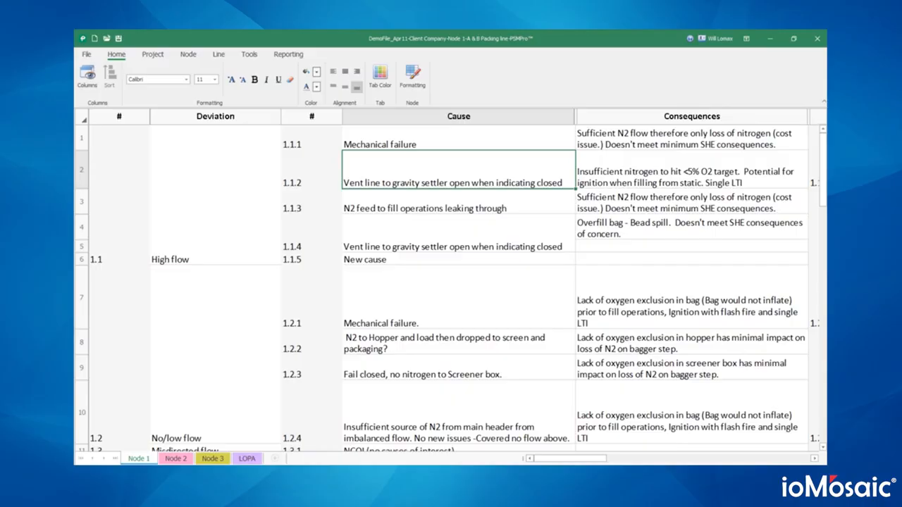
click(268, 56)
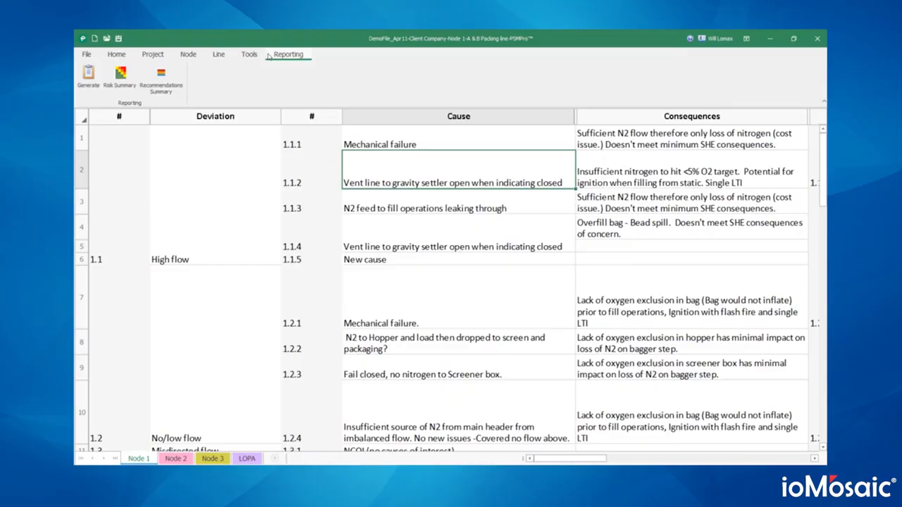
- Generate the Recommendations Summary for Node 1 only
click(160, 76)
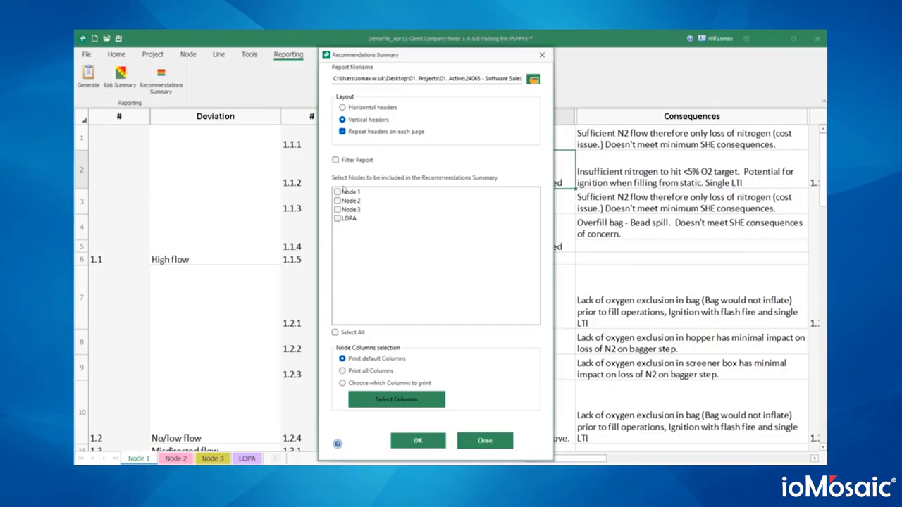
click(344, 192)
click(342, 192)
click(484, 439)
- Review the Responsible entries in the Demo_Recommendations PDF, then minimize Acrobat
mouse_move(386, 465)
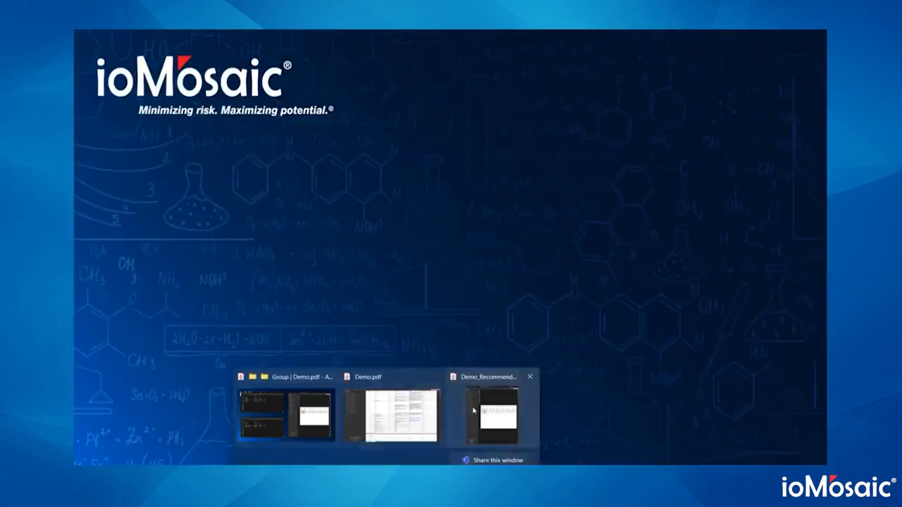
click(474, 410)
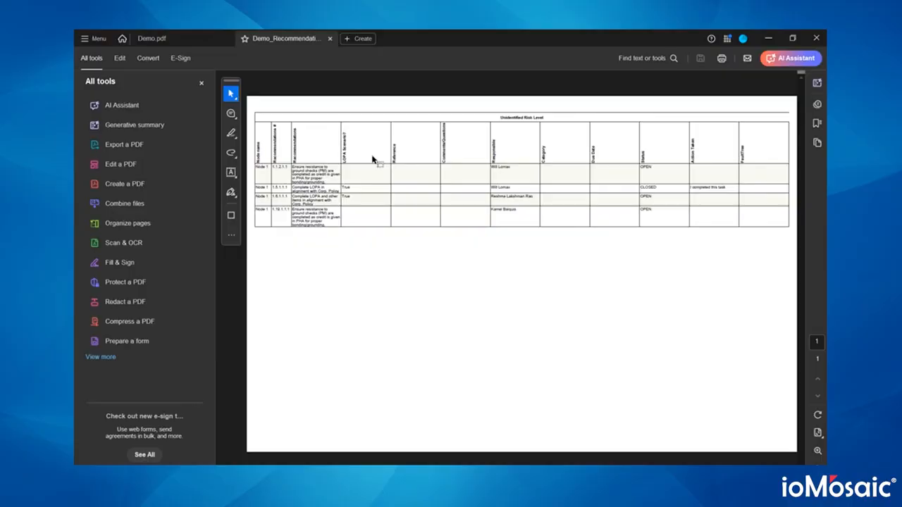
scroll(373, 160, up, 2)
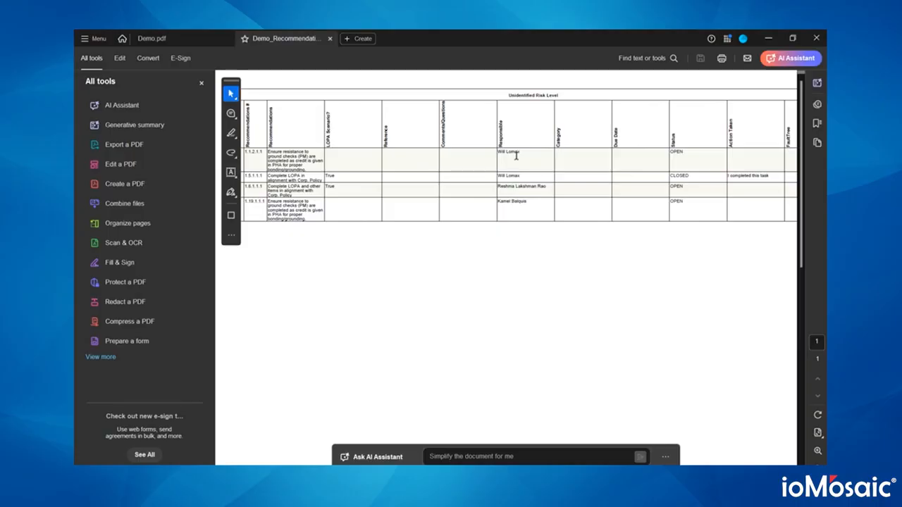
drag(498, 151, 533, 202)
click(532, 201)
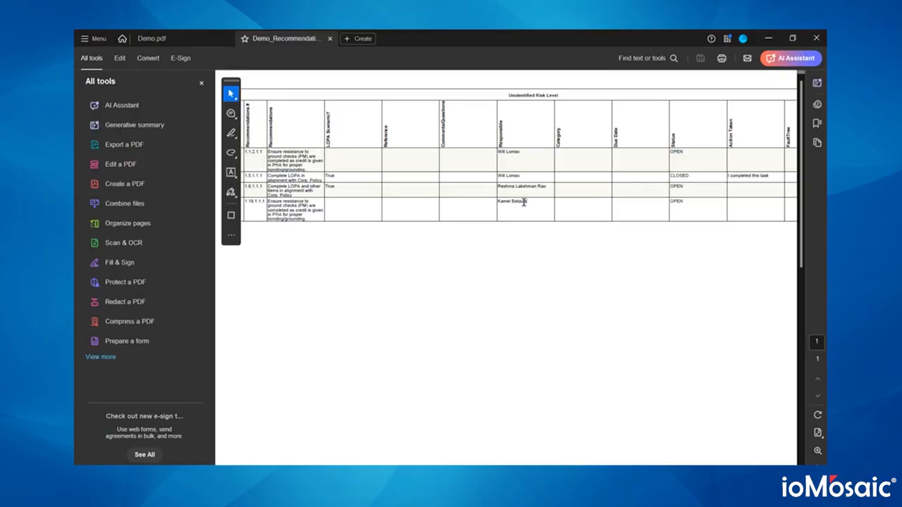
click(768, 38)
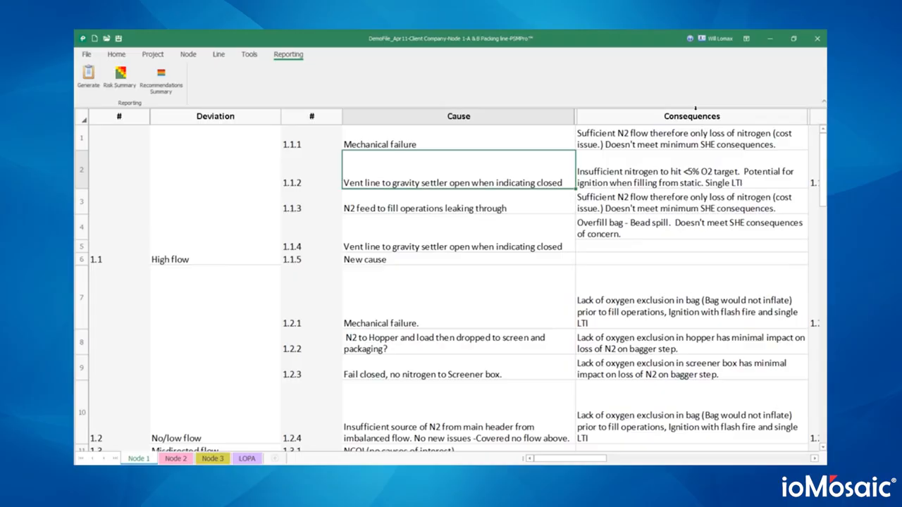
- Include Appendices in the report generation contents and view the Demo.pdf report in Acrobat
click(89, 77)
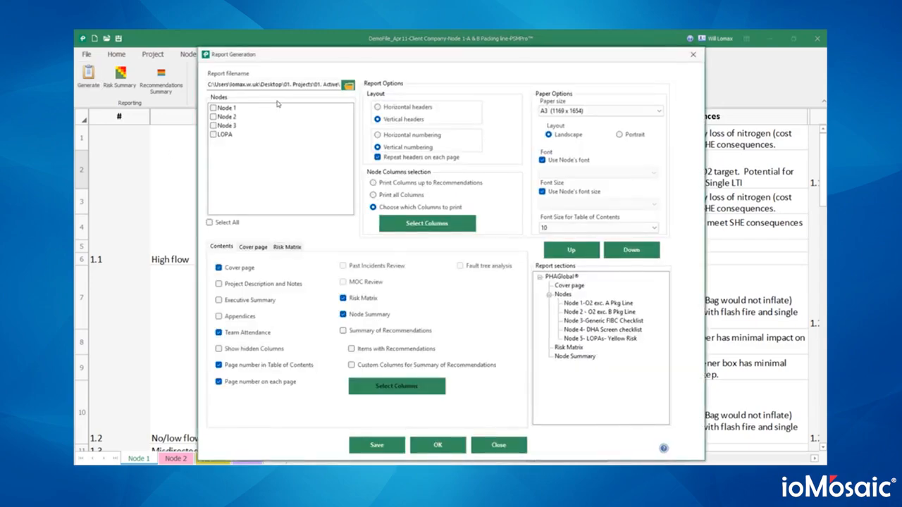
click(237, 321)
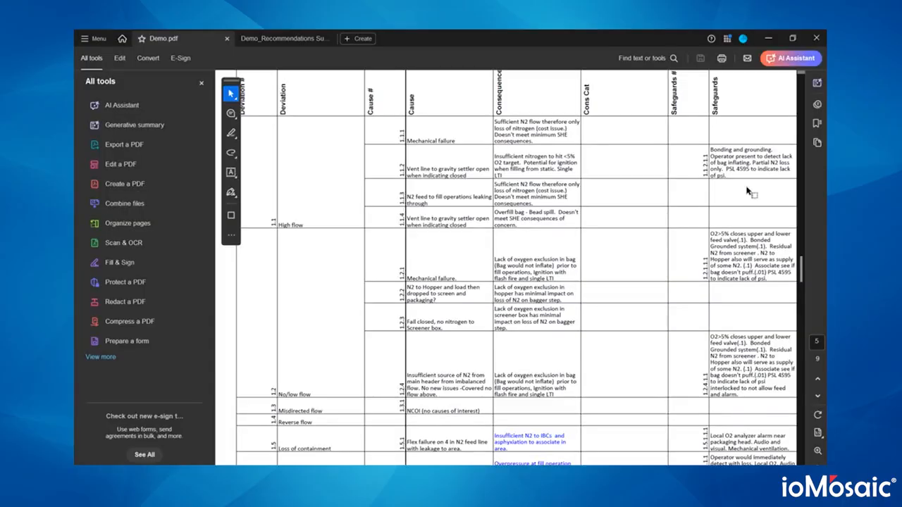
- Page through the Demo.pdf cover, disclaimer and Table of Contents in Acrobat
drag(802, 266, 801, 85)
scroll(611, 181, down, 2)
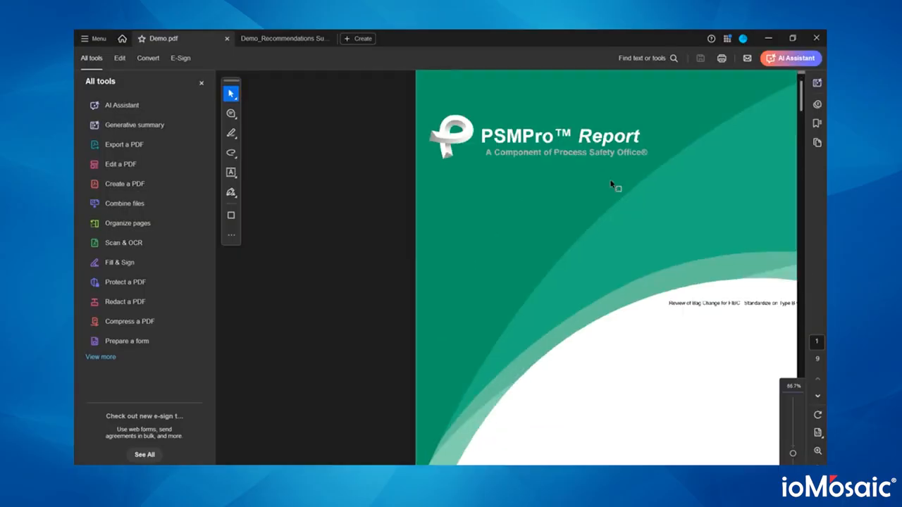
scroll(613, 187, down, 2)
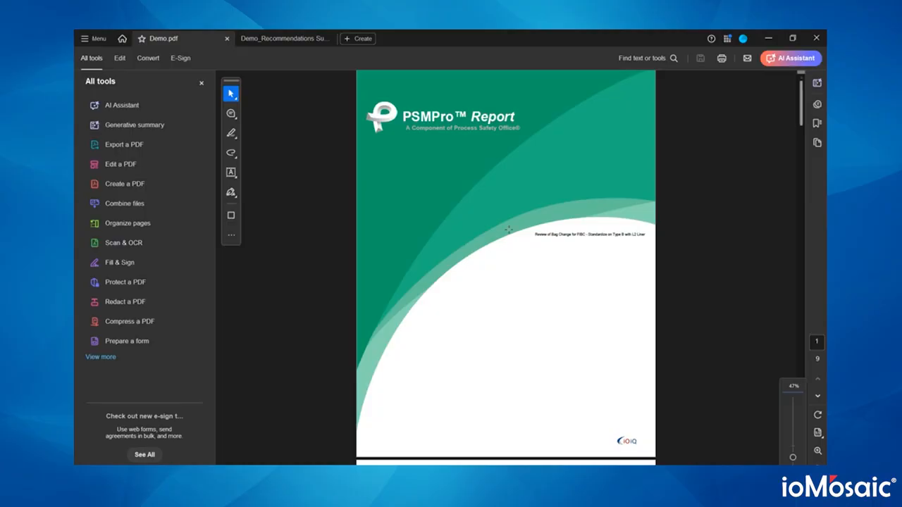
scroll(463, 223, down, 10)
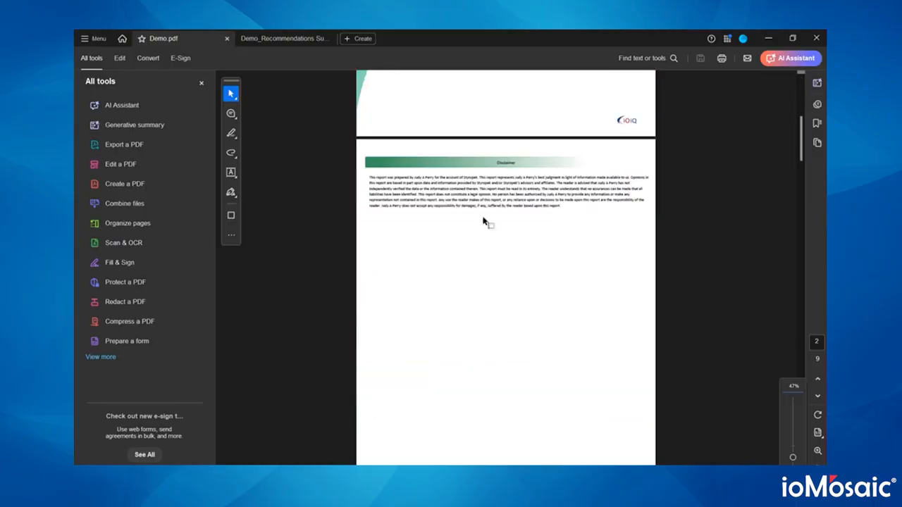
scroll(463, 202, down, 2)
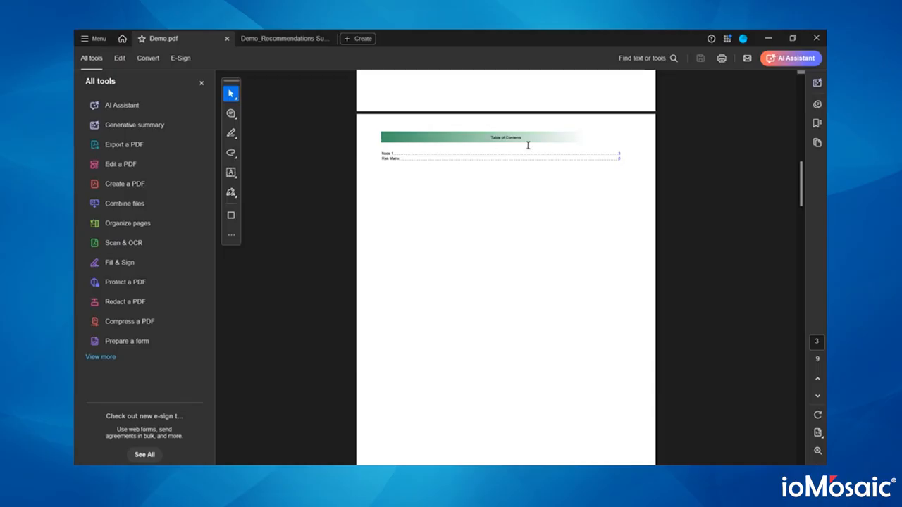
scroll(493, 226, down, 5)
scroll(493, 236, down, 10)
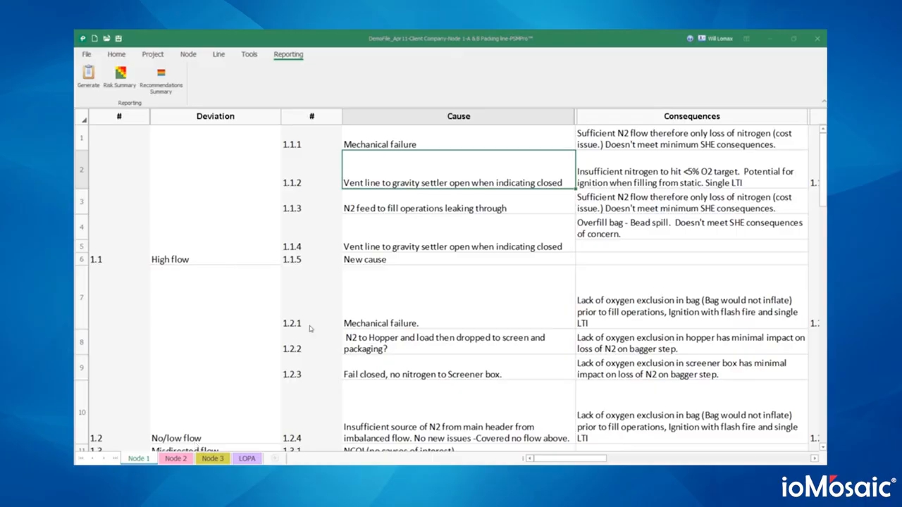
- From the LOPA sheet, follow the Scenario 1.5.1.1 hyperlink to its Node 1 consequence
click(248, 459)
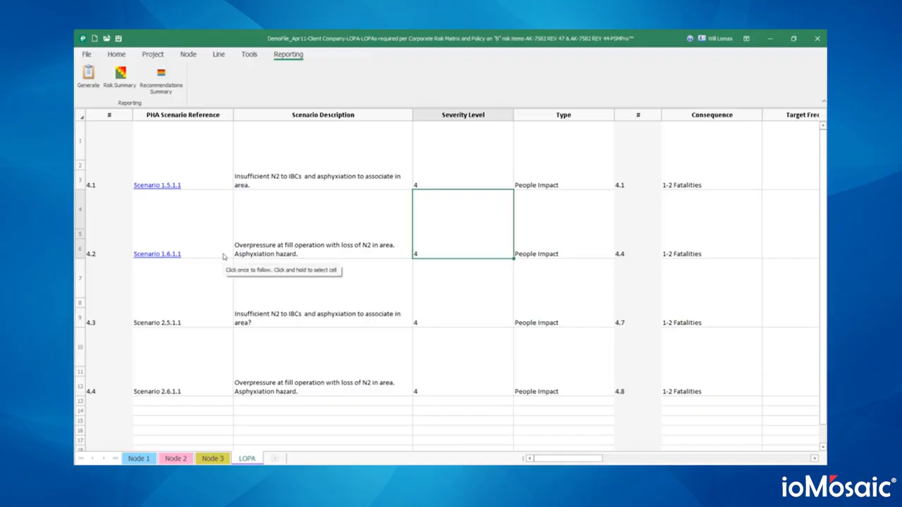
click(205, 166)
click(247, 458)
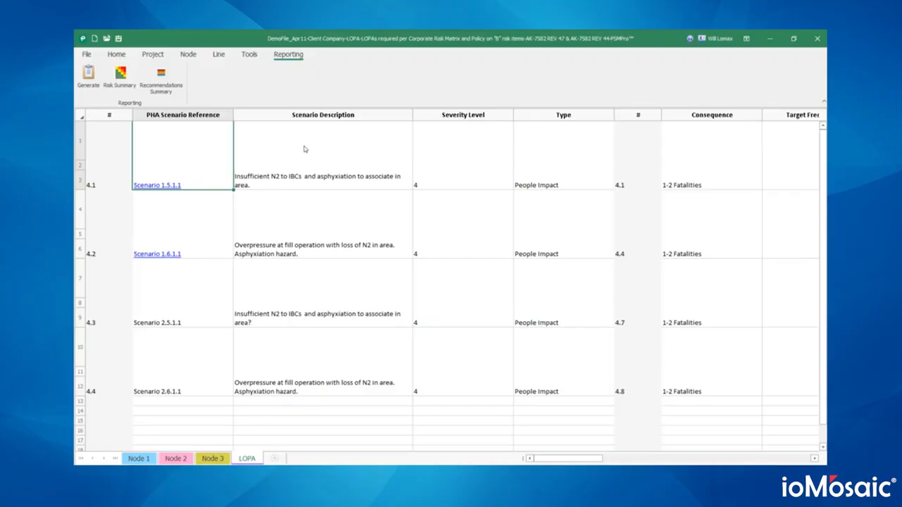
click(159, 184)
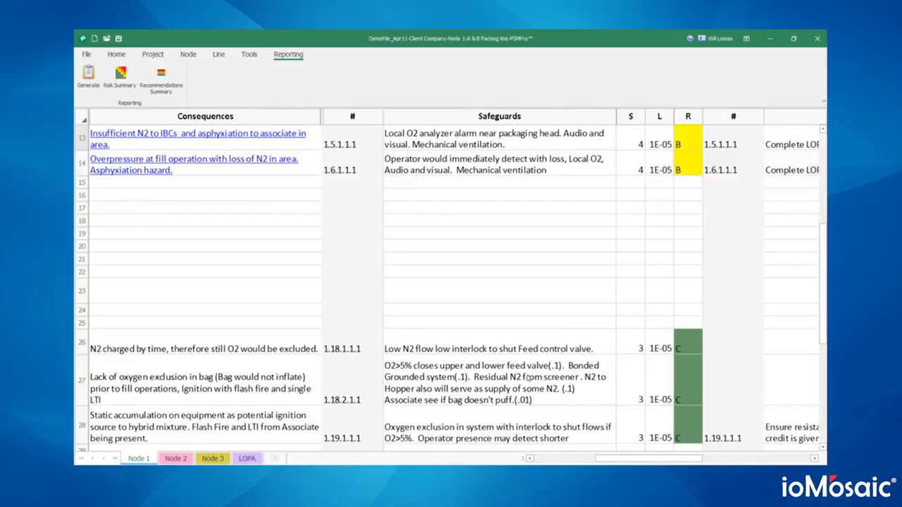
drag(610, 460, 541, 460)
scroll(525, 240, up, 2)
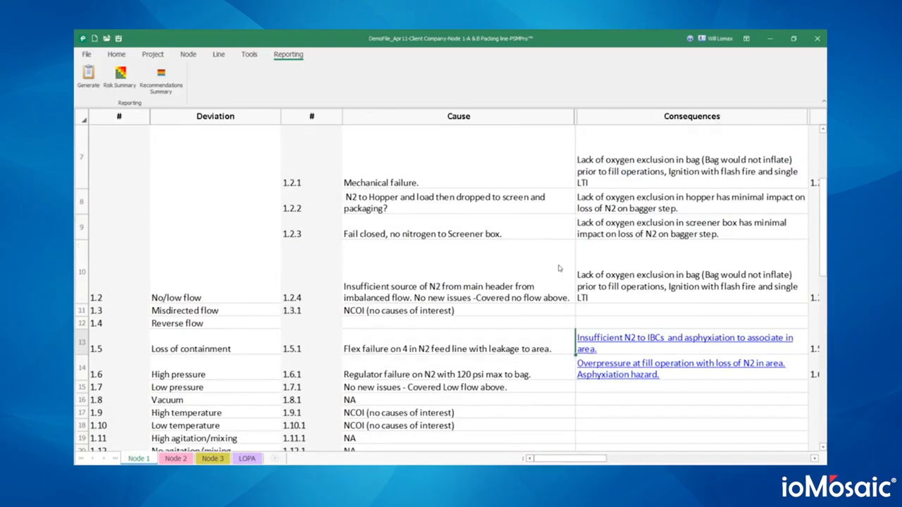
- Inspect the 1.5 Loss of containment cause 1.5.1, then return to LOPA at the IPL columns
click(82, 342)
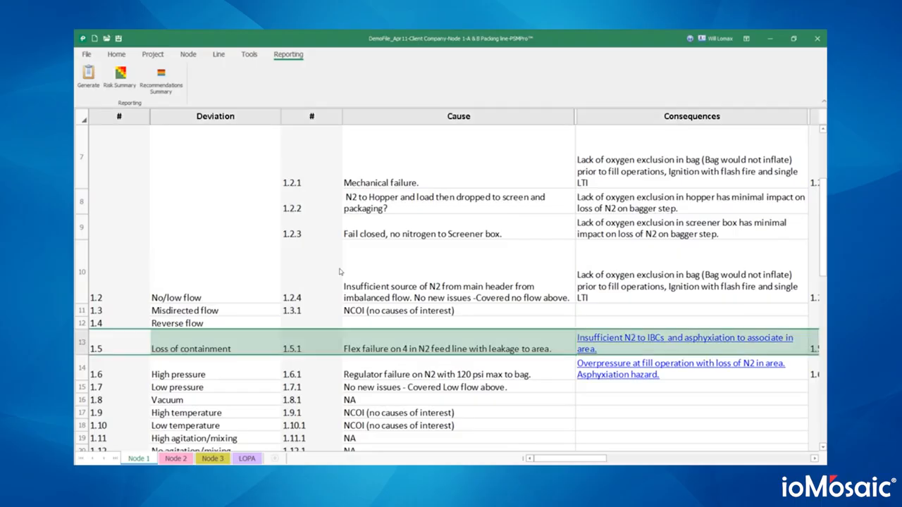
click(574, 118)
right_click(575, 118)
click(566, 339)
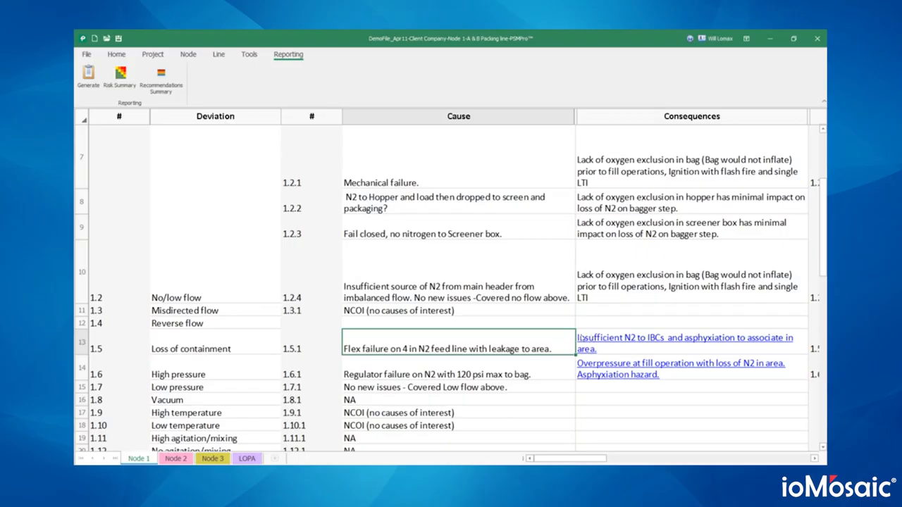
click(248, 459)
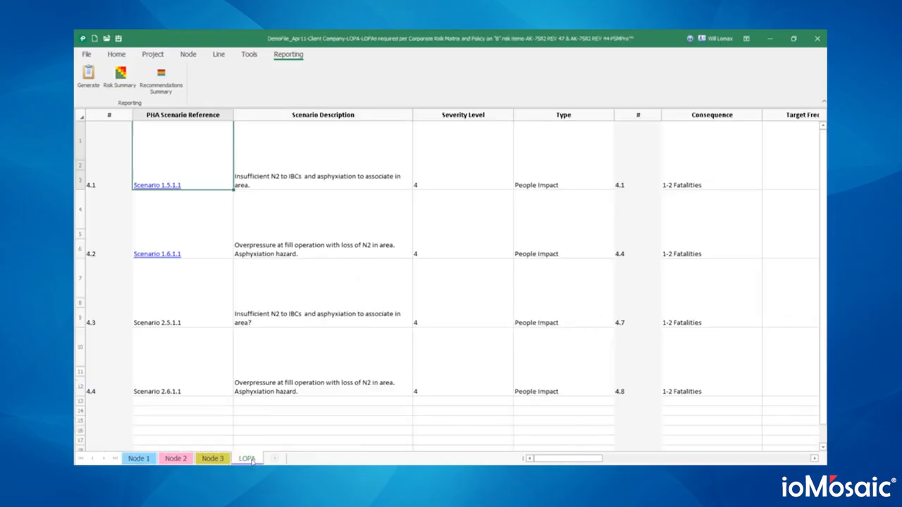
click(188, 458)
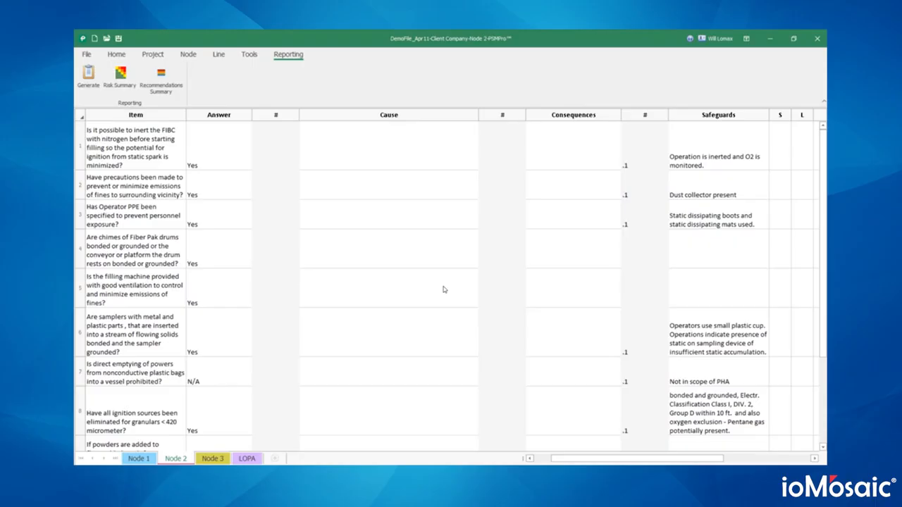
click(247, 458)
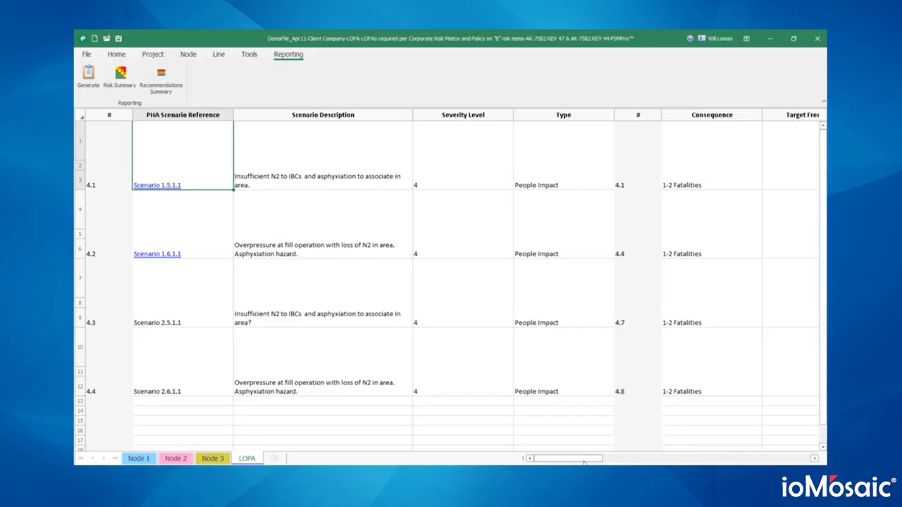
drag(584, 462, 723, 463)
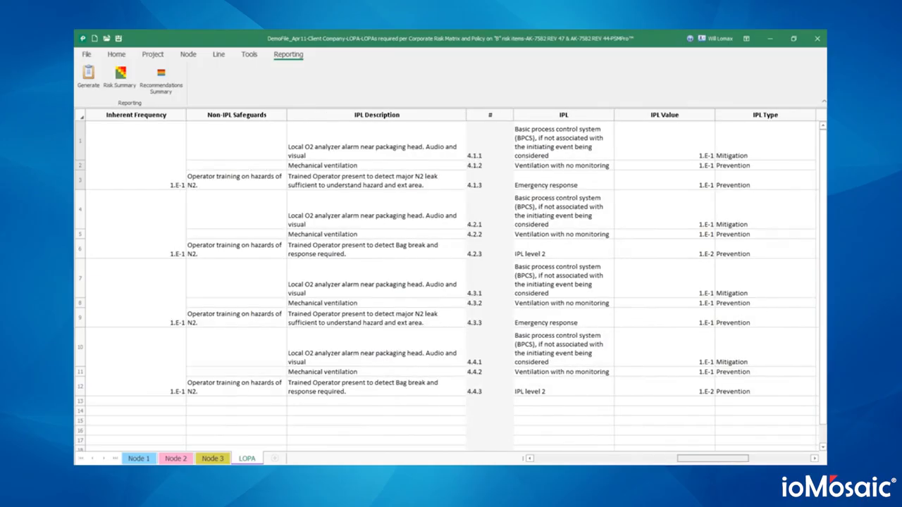
- Add an empty IPL line below scenario 4.1's Mechanical ventilation IPL (4.1.2) via Line > Add IPL
click(387, 185)
click(388, 163)
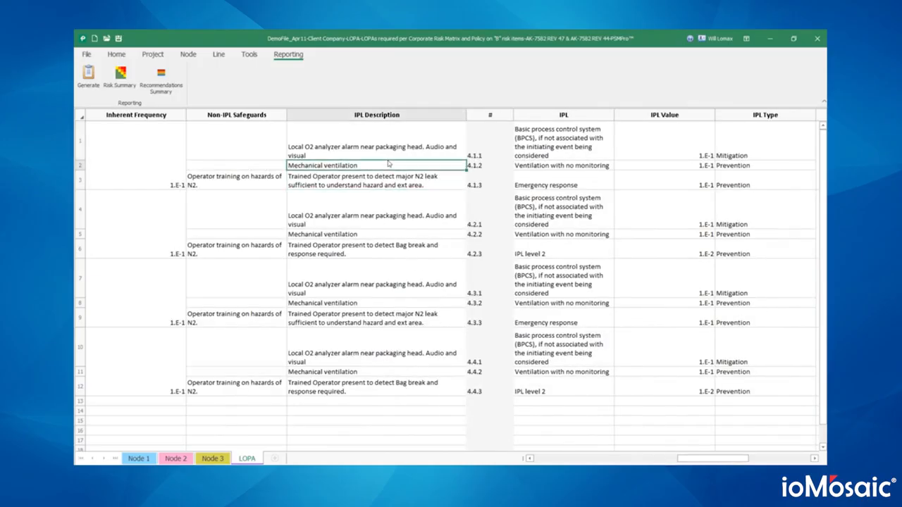
click(219, 54)
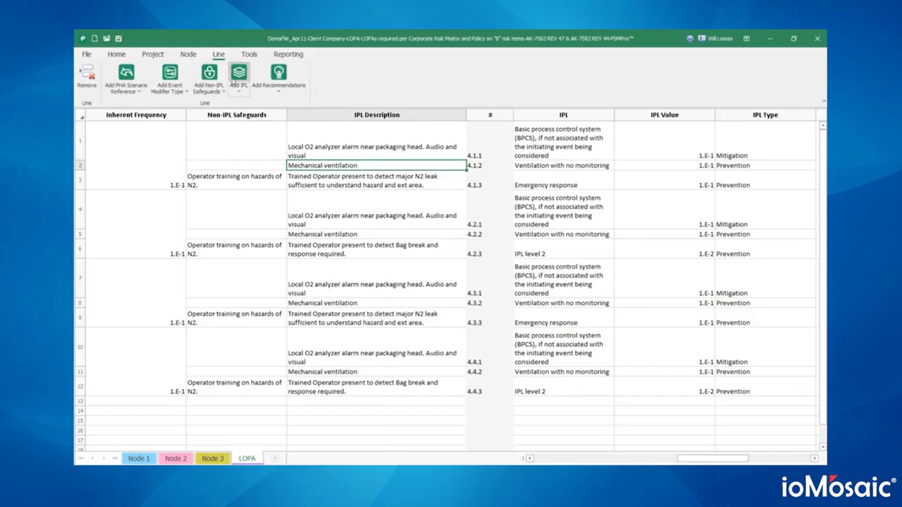
click(234, 80)
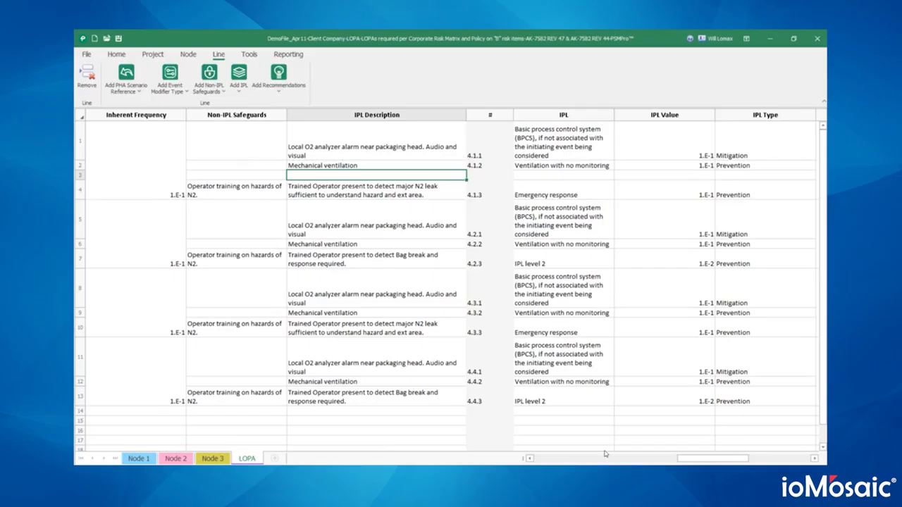
drag(694, 462, 587, 462)
- Set scenario 4.1's initiating event to 'Piping leak (10% section) - 100 m' at 1.E-5
click(408, 188)
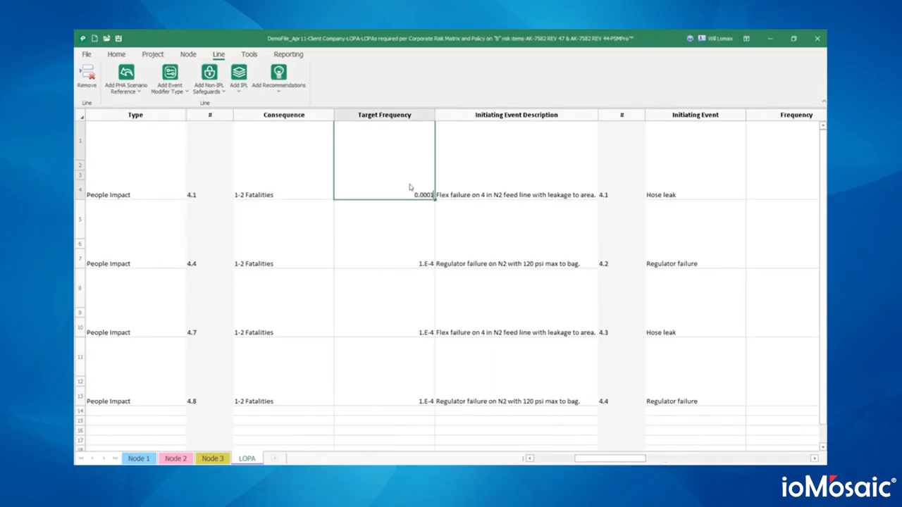
click(423, 205)
click(662, 171)
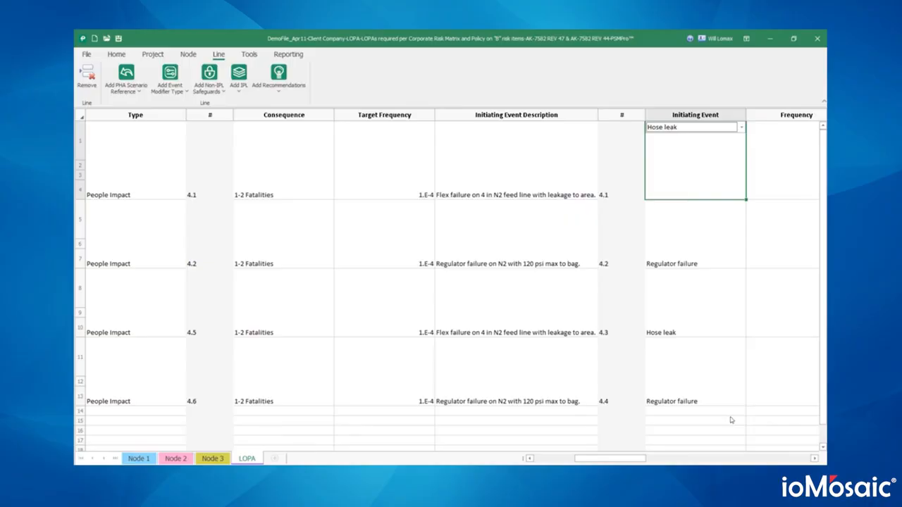
click(813, 458)
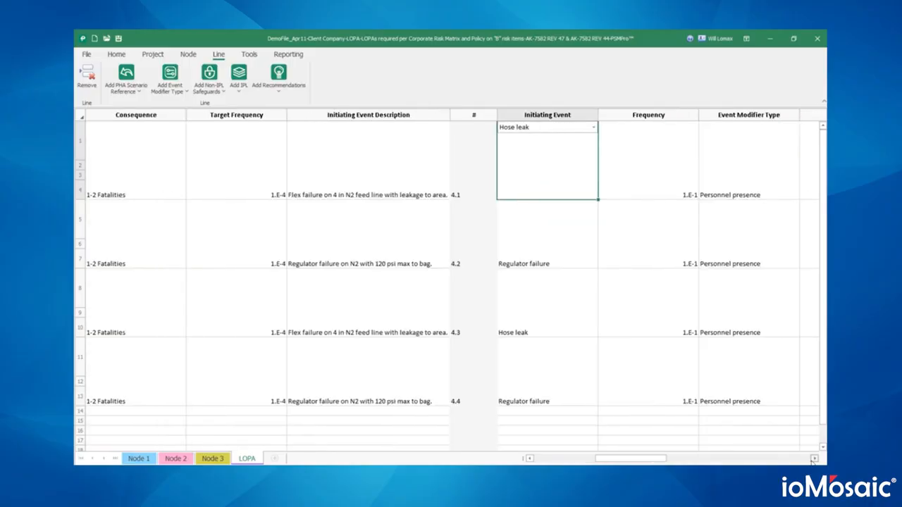
click(593, 130)
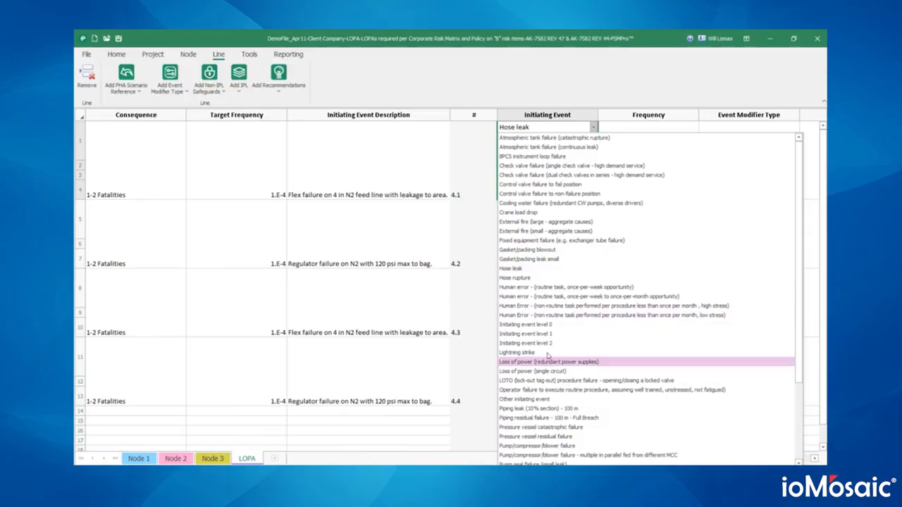
click(435, 193)
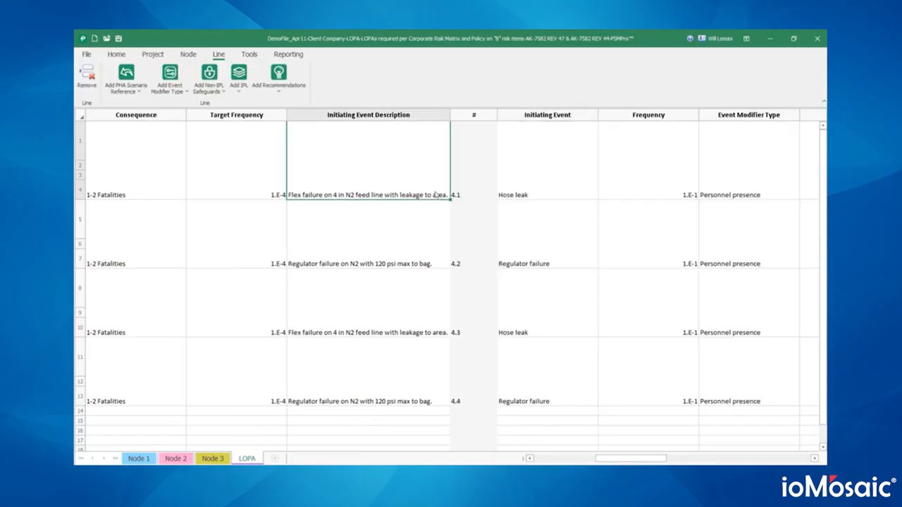
click(591, 185)
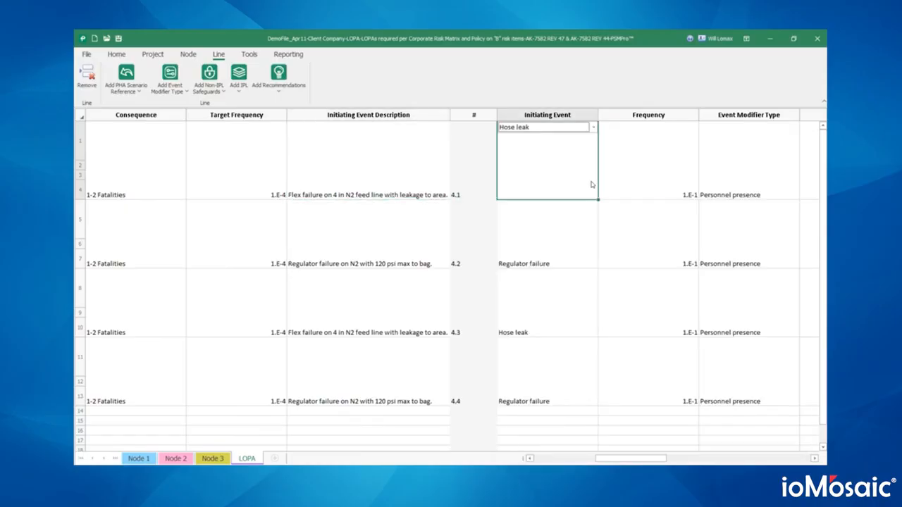
click(593, 127)
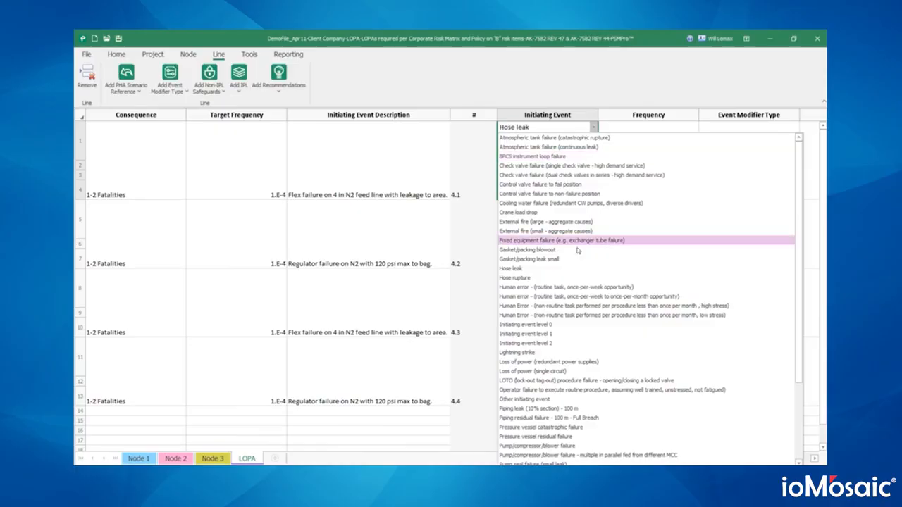
click(565, 409)
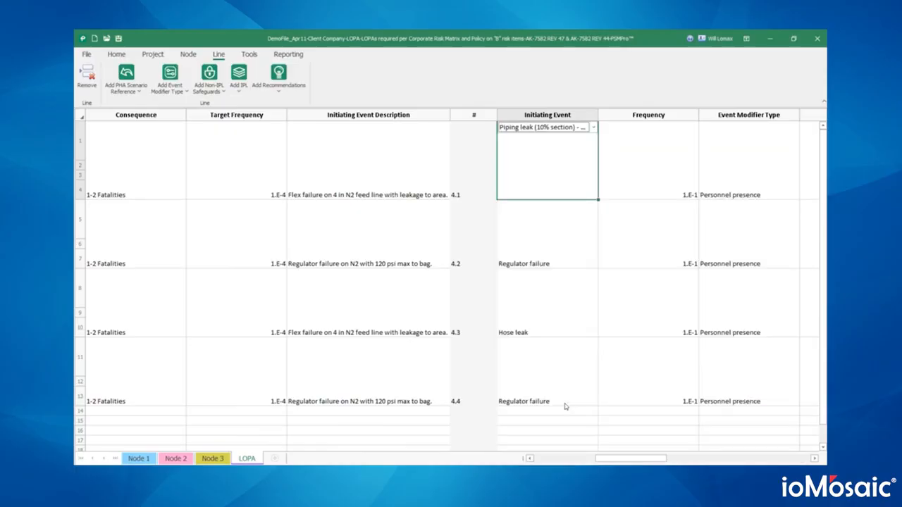
key(Return)
click(634, 179)
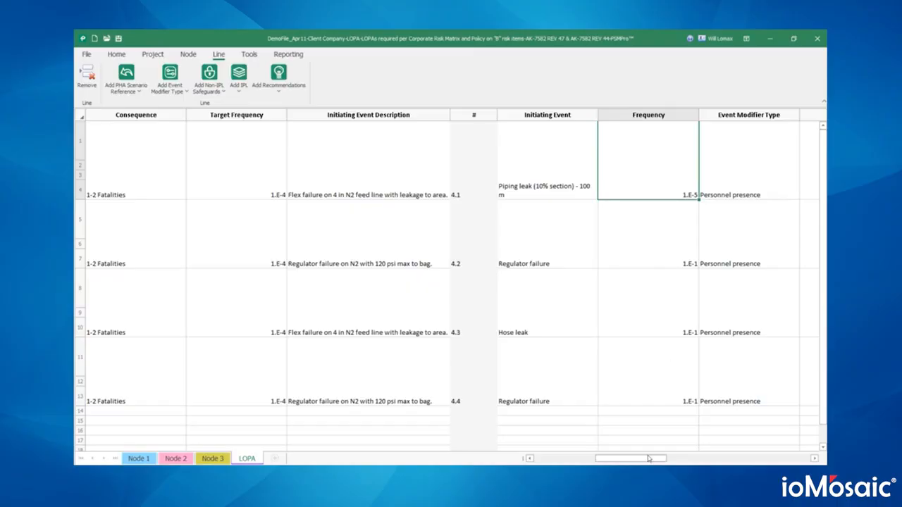
- Scroll across to the Recommendations columns and return to the Node 1 sheet
drag(650, 458, 775, 461)
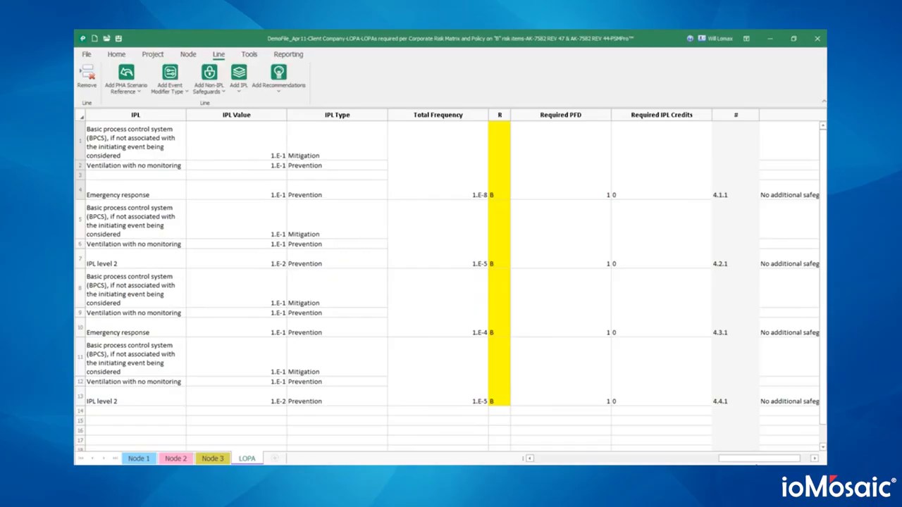
drag(773, 462, 784, 462)
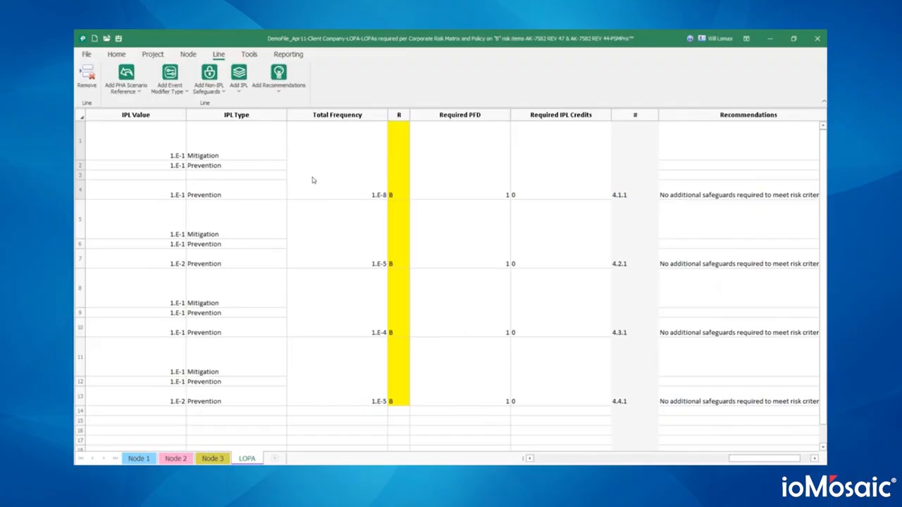
click(139, 458)
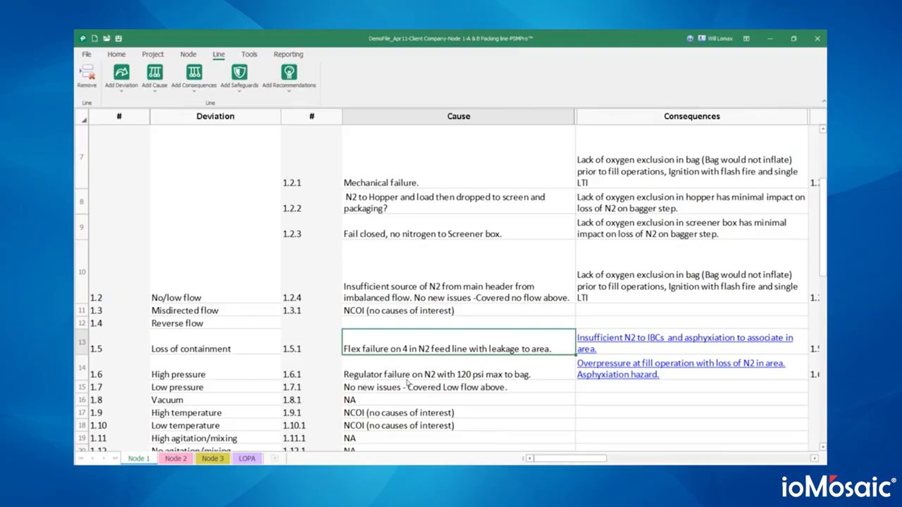
- Launch Fault Tree Analysis (via ioLogic) for the row-9 screener box consequence
drag(585, 459, 649, 458)
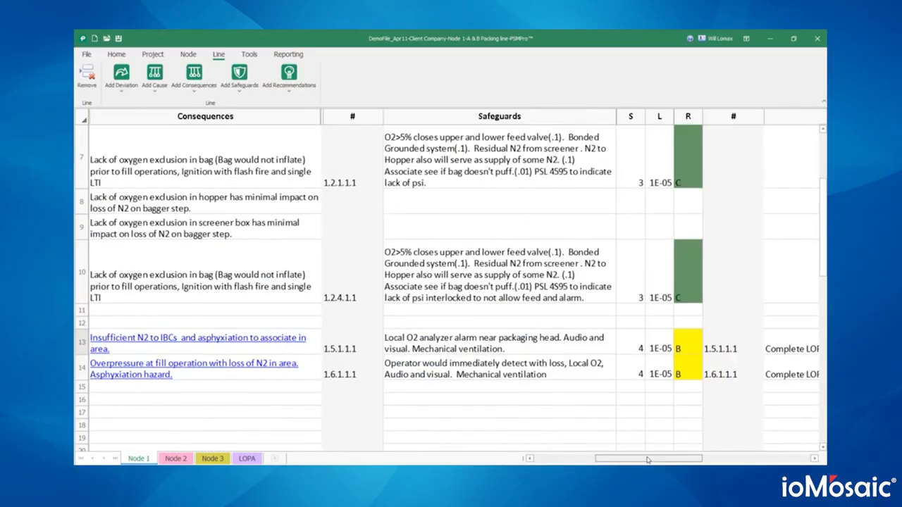
click(543, 347)
right_click(543, 348)
right_click(771, 344)
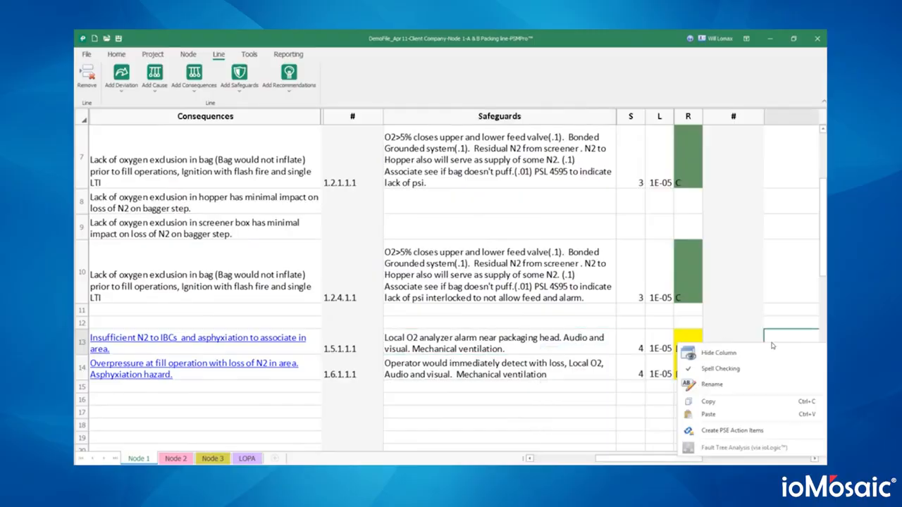
right_click(239, 343)
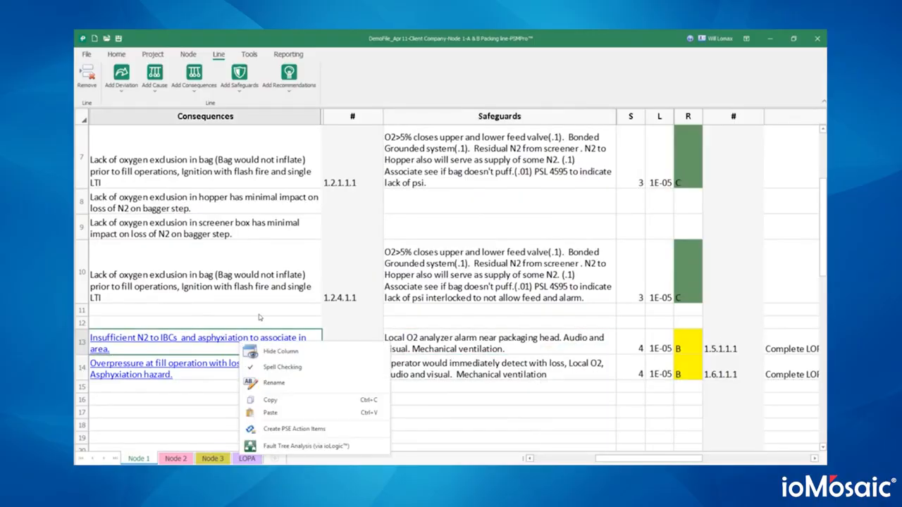
click(262, 236)
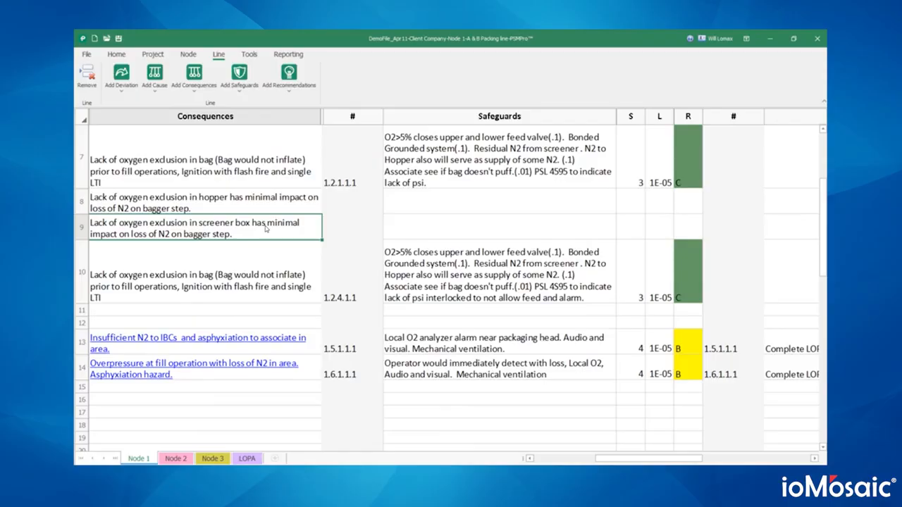
right_click(266, 227)
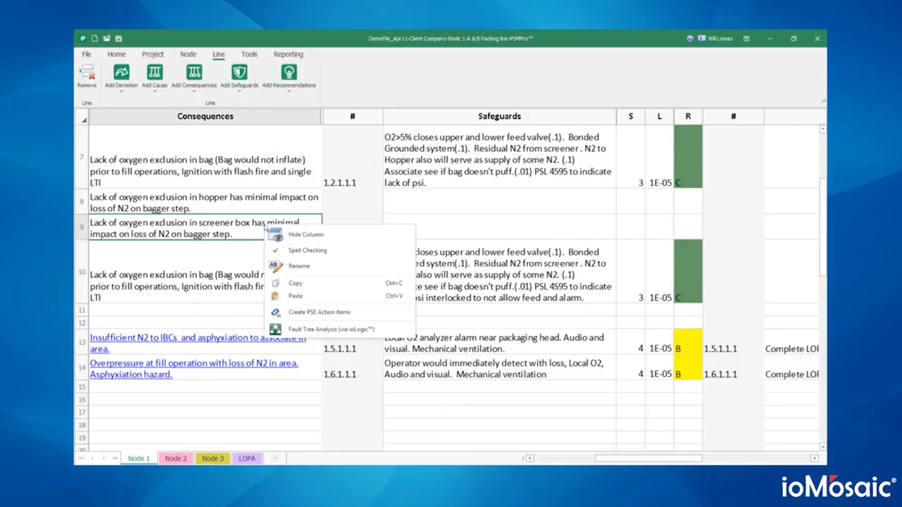
click(318, 330)
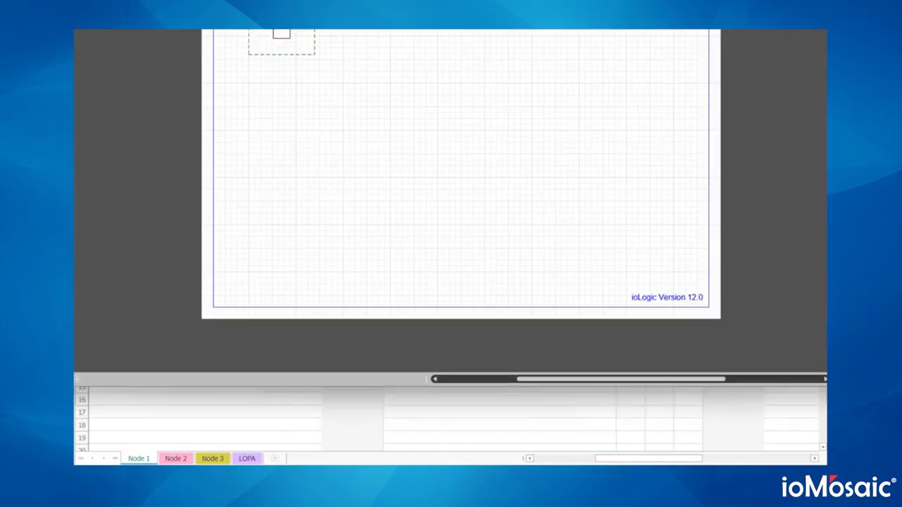
- Add an 'Undeveloped Event' diamond branch under the top event at frequency 0.2/yr
click(329, 144)
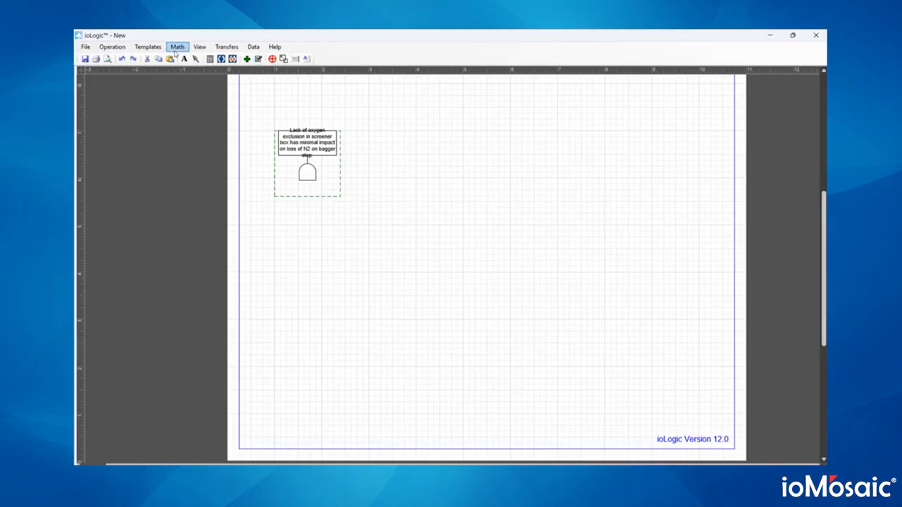
right_click(307, 139)
click(342, 119)
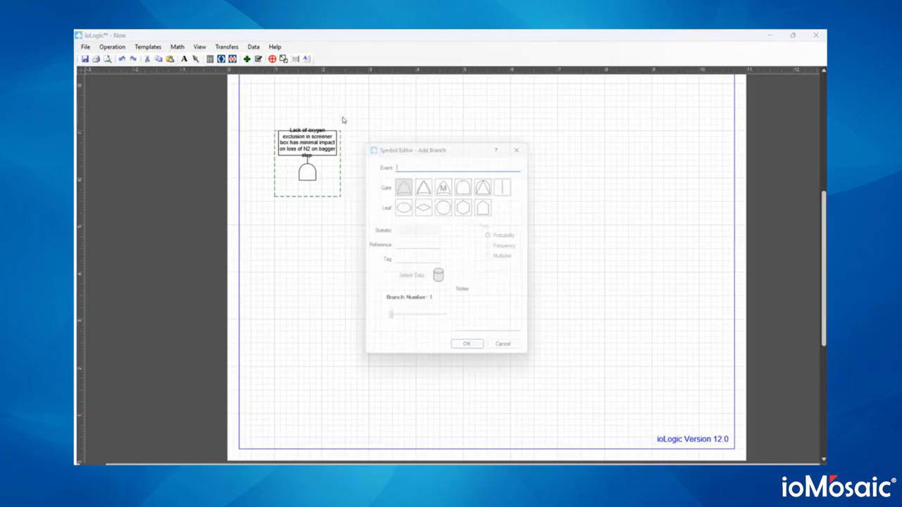
text(U)
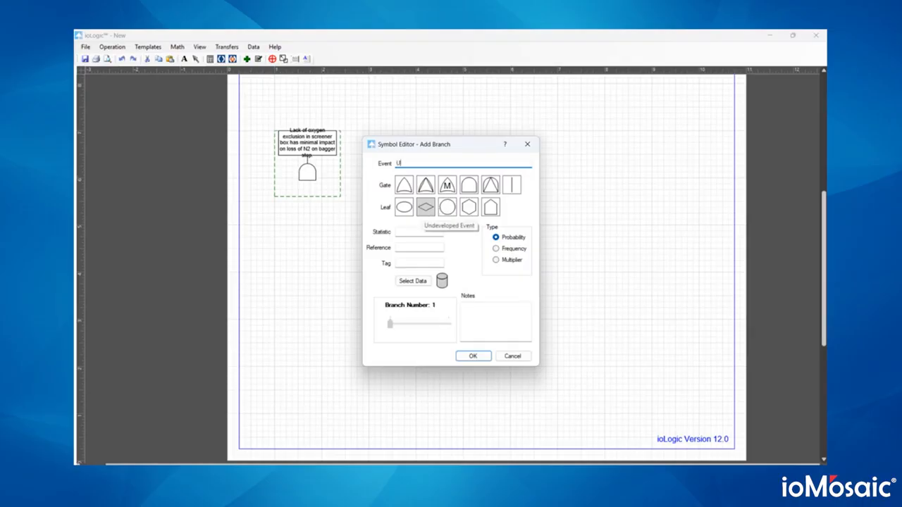
text(ndeveloped Event)
click(412, 233)
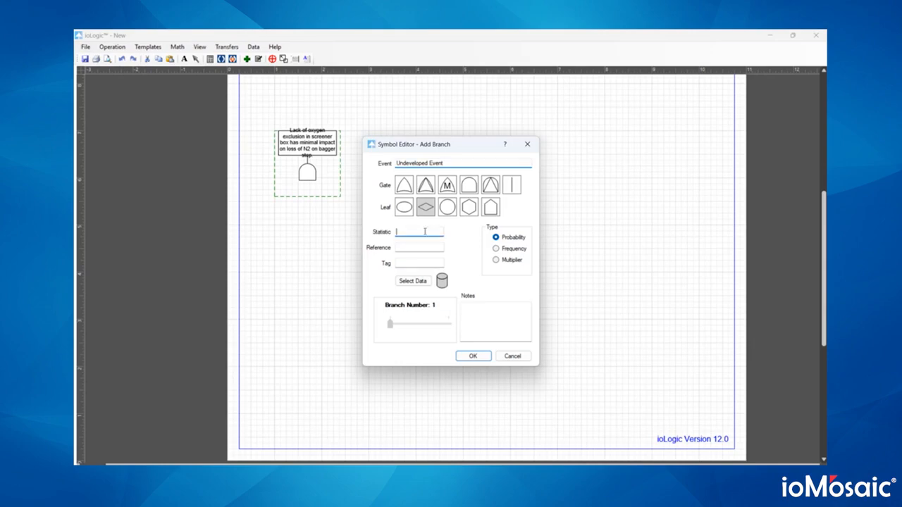
click(496, 247)
click(438, 231)
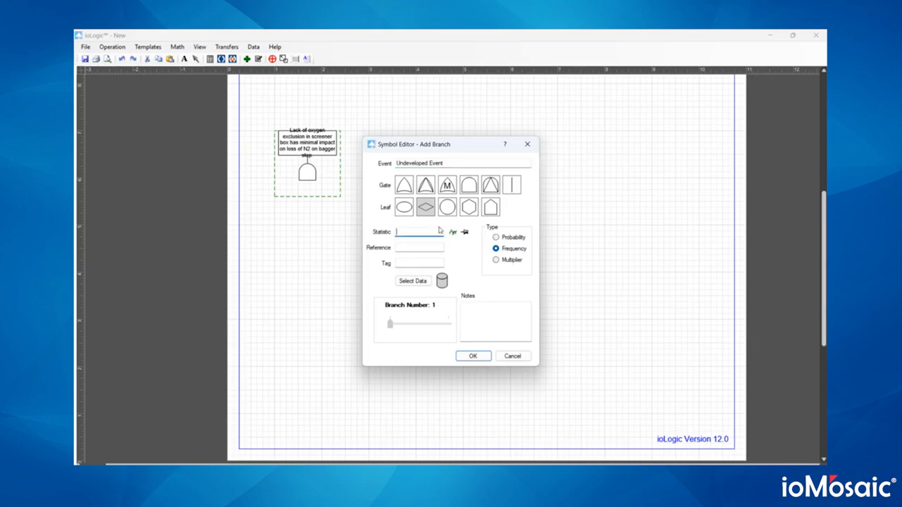
text(0.2)
click(473, 355)
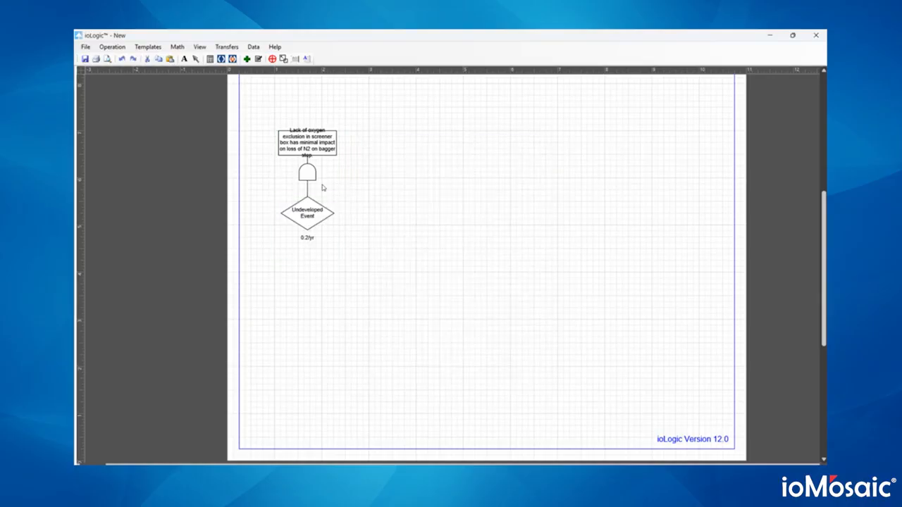
- Add a second, hexagon branch 'ANother event' at 0.001/yr
right_click(315, 145)
click(332, 121)
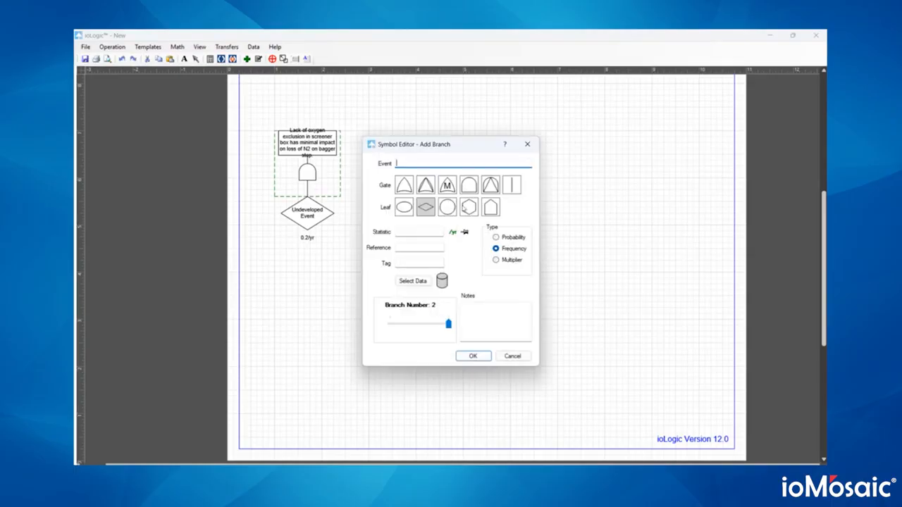
click(466, 208)
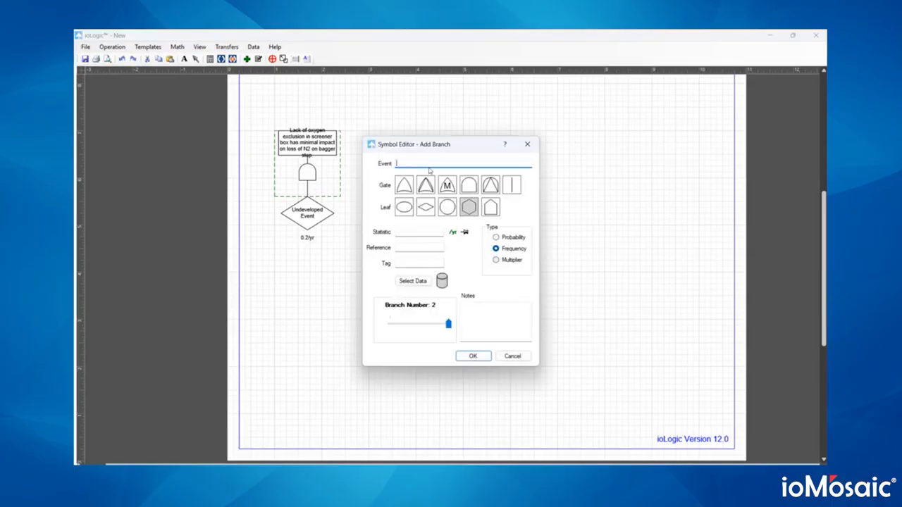
text(ANother event)
click(407, 231)
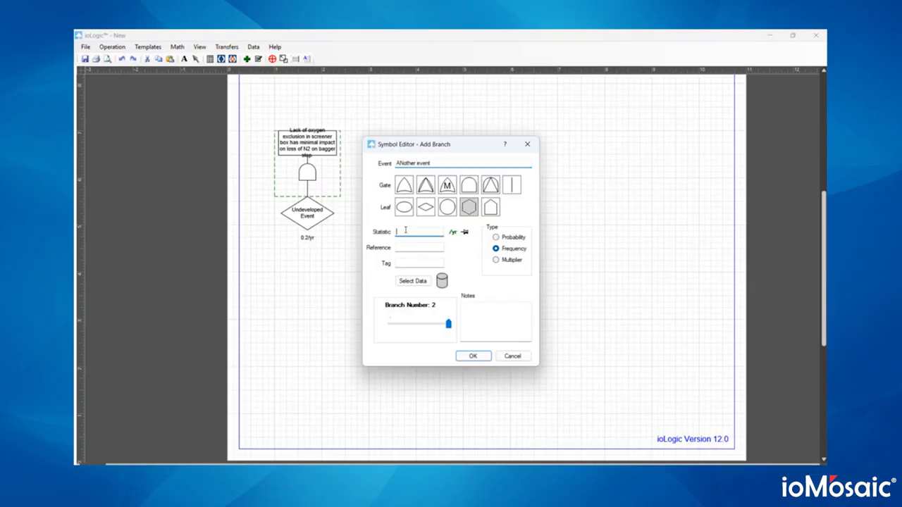
text(0.001)
click(468, 355)
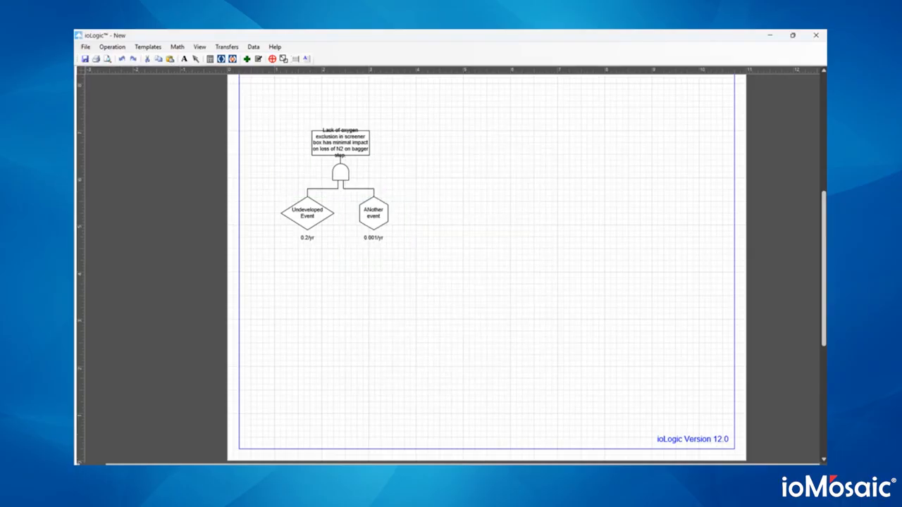
- Compute the fault tree, look through the SIL Analysis templates, then close ioLogic
click(177, 47)
click(182, 59)
click(148, 46)
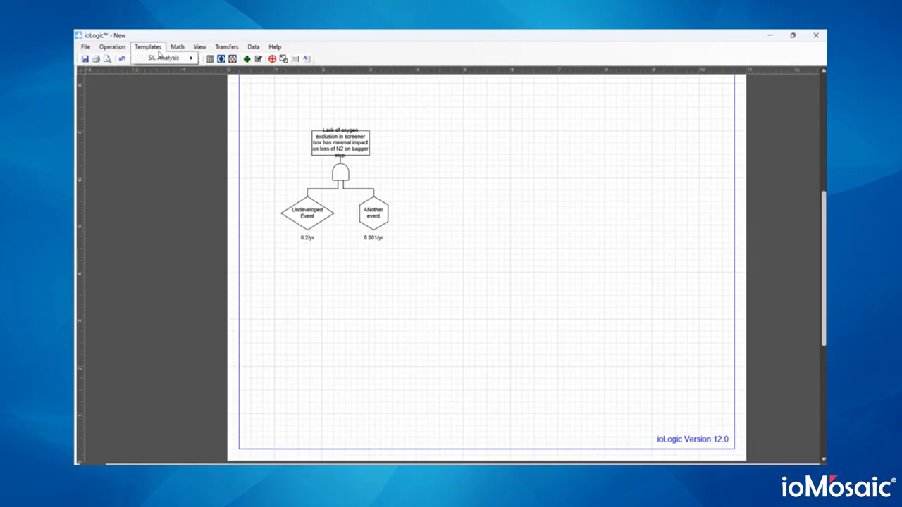
mouse_move(165, 58)
mouse_move(243, 71)
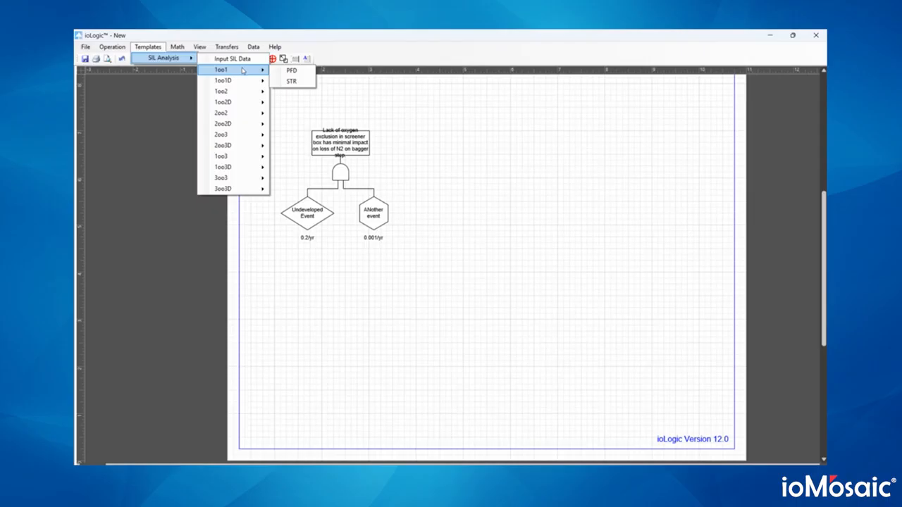
click(292, 71)
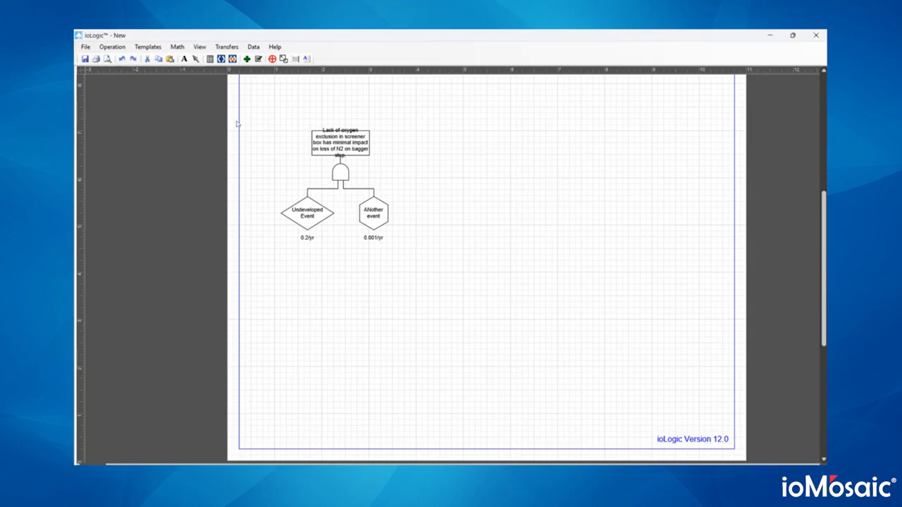
click(148, 47)
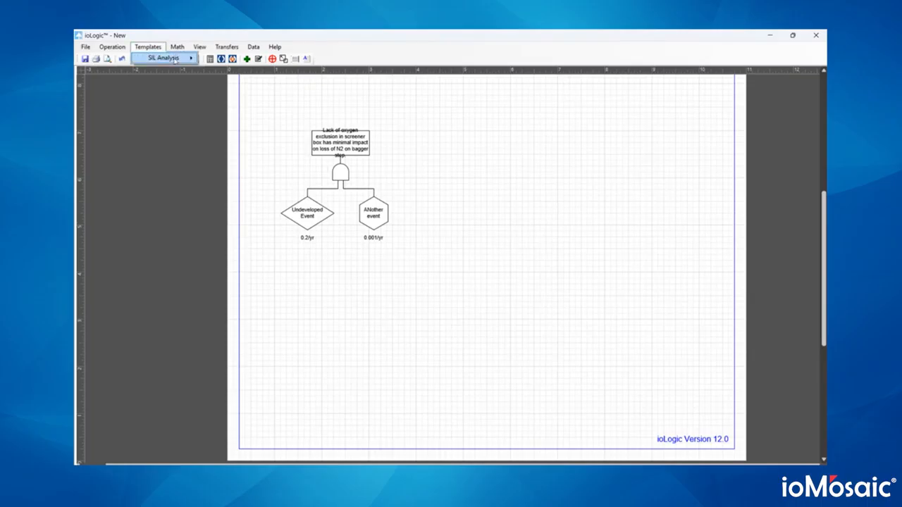
mouse_move(173, 58)
click(816, 36)
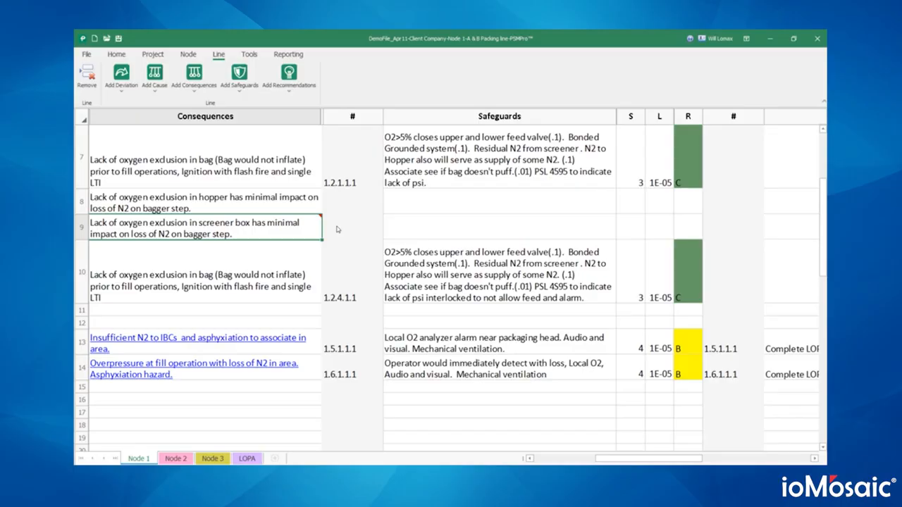
- Scroll the Node 1 worksheet across to the Recommendations column
scroll(337, 229, right, 5)
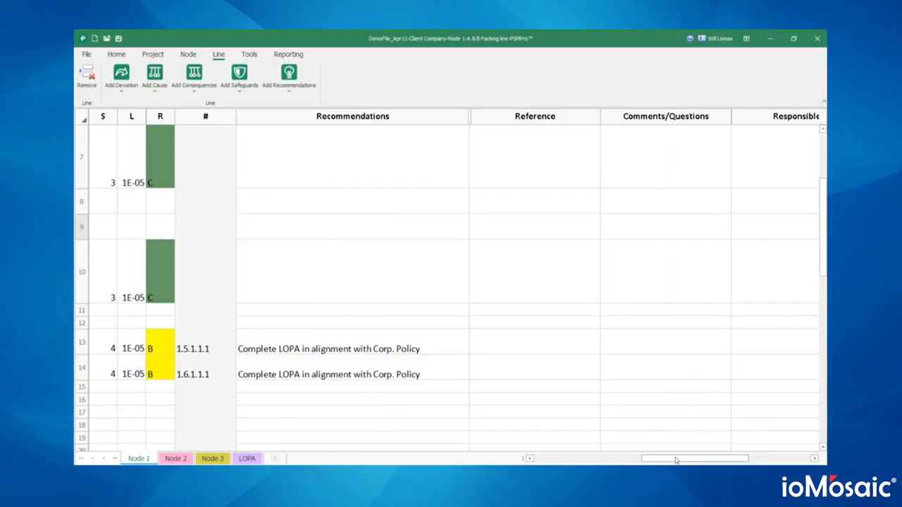
drag(677, 458, 725, 459)
scroll(698, 393, up, 2)
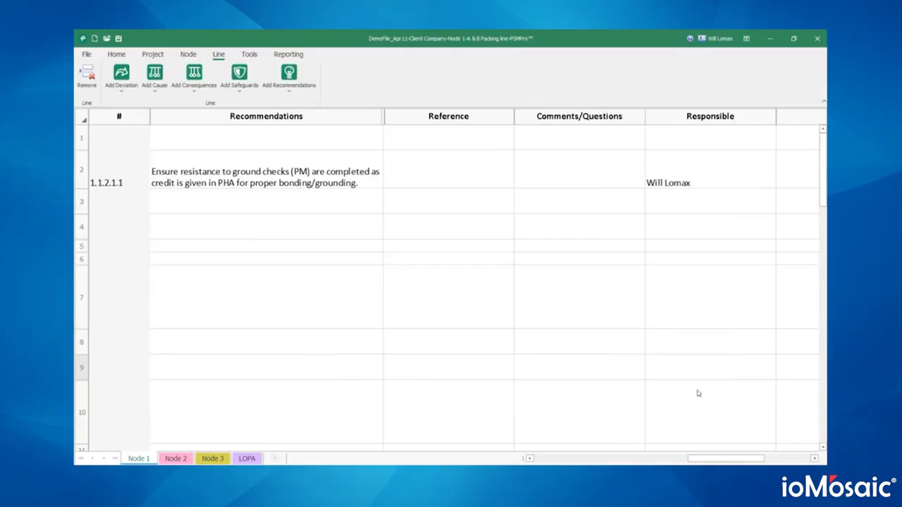
scroll(698, 393, down, 12)
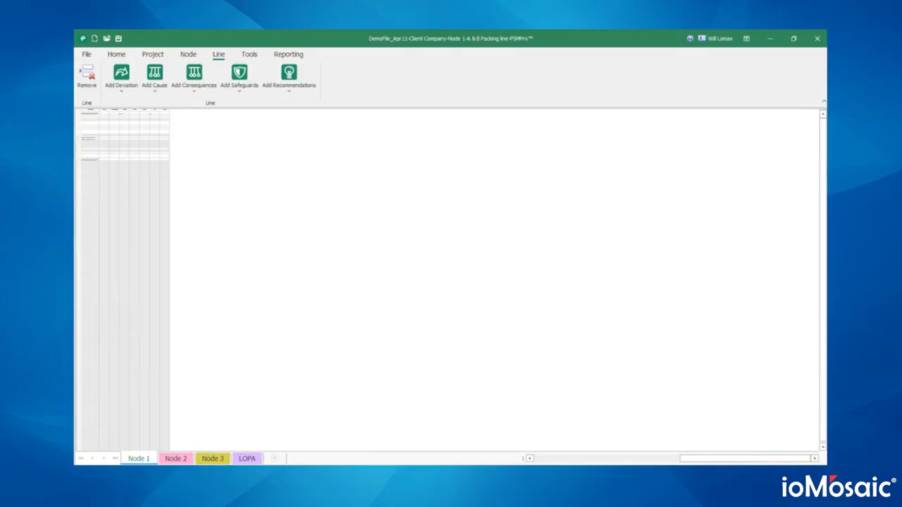
scroll(451, 281, up, 10)
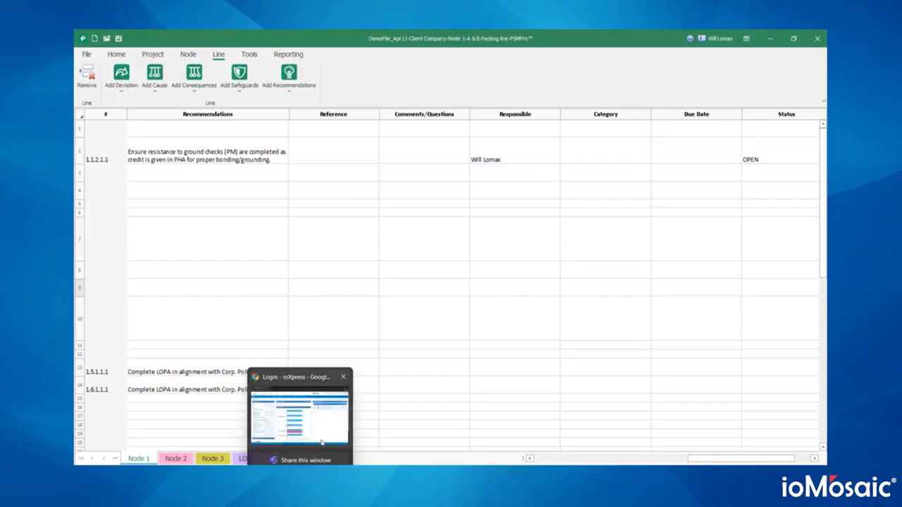
- Log in to ioXpress, then select the row 13 Complete LOPA recommendation in PSMPro
click(321, 442)
click(384, 228)
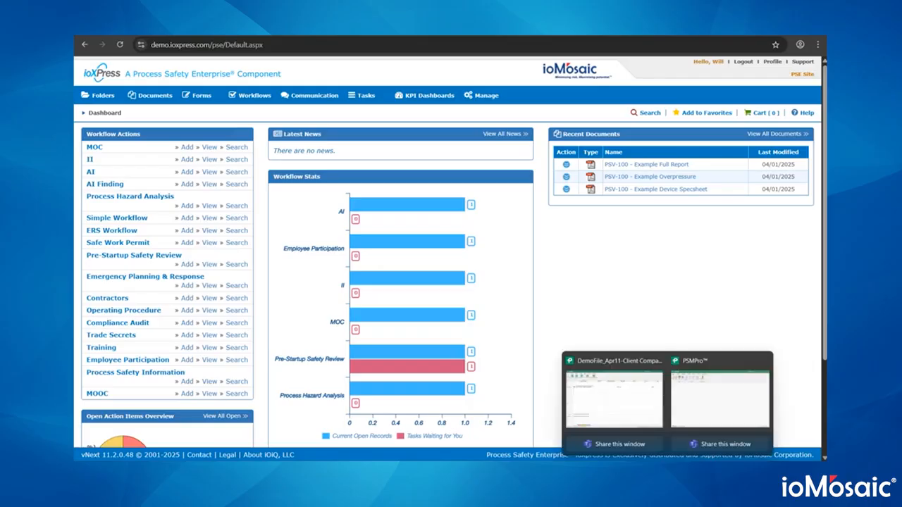
click(680, 407)
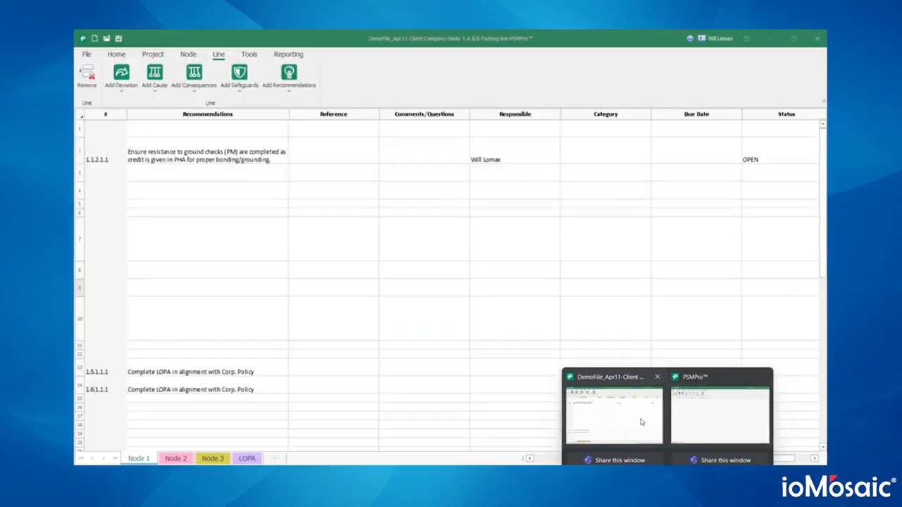
click(496, 161)
click(244, 367)
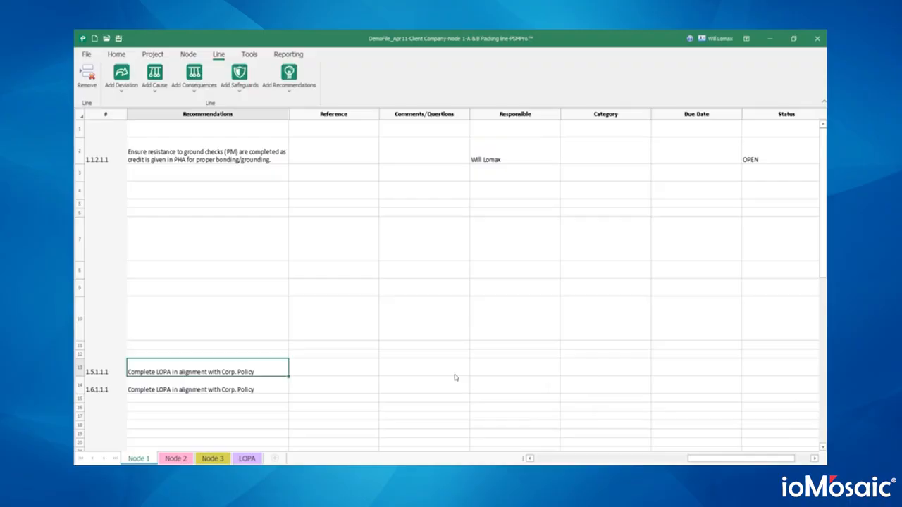
- Start Create PSE Action Items from row 13, loading Current Node and ticking recommendation 1
right_click(485, 373)
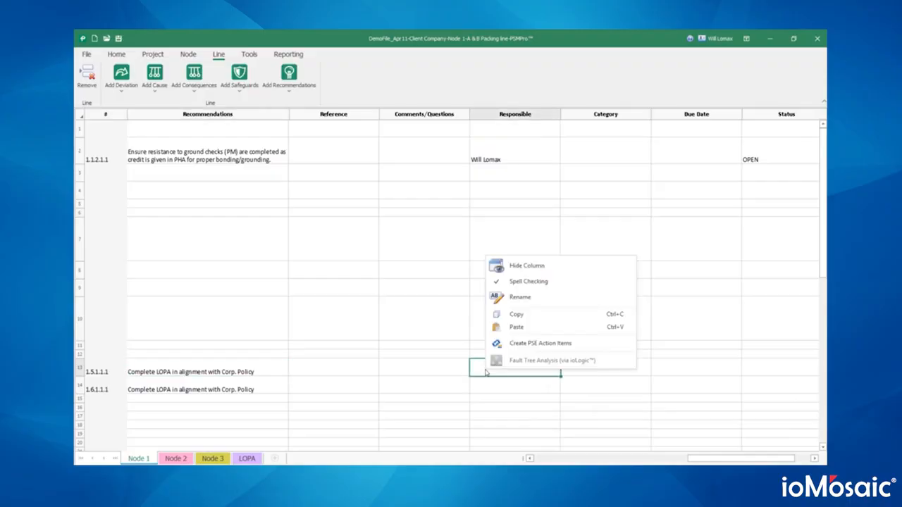
click(534, 344)
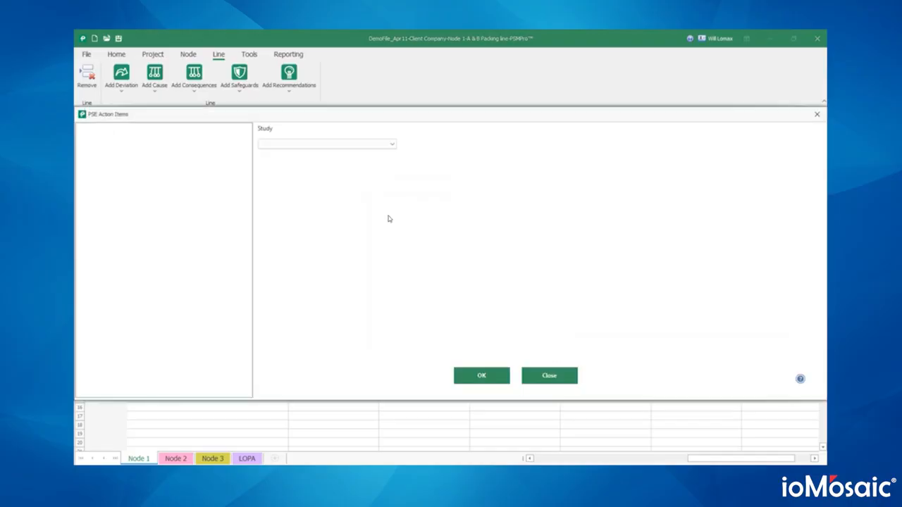
click(373, 144)
click(374, 151)
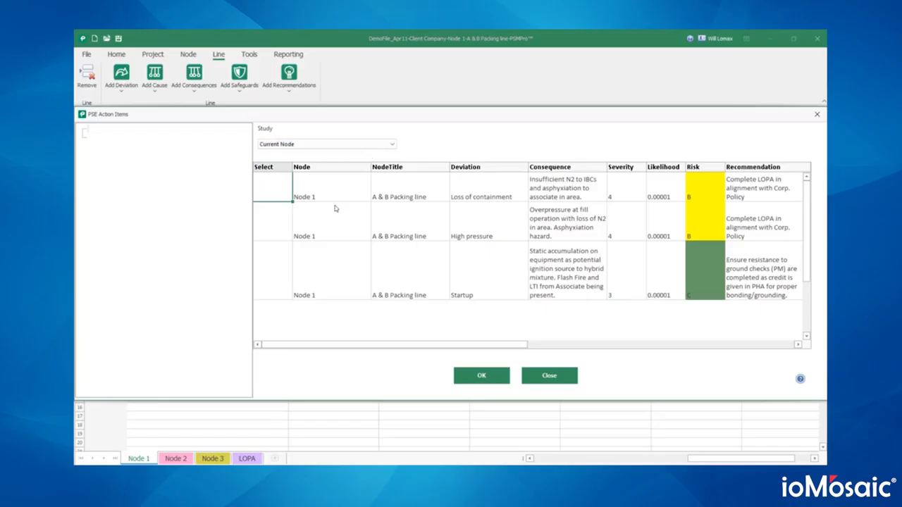
click(272, 177)
click(346, 188)
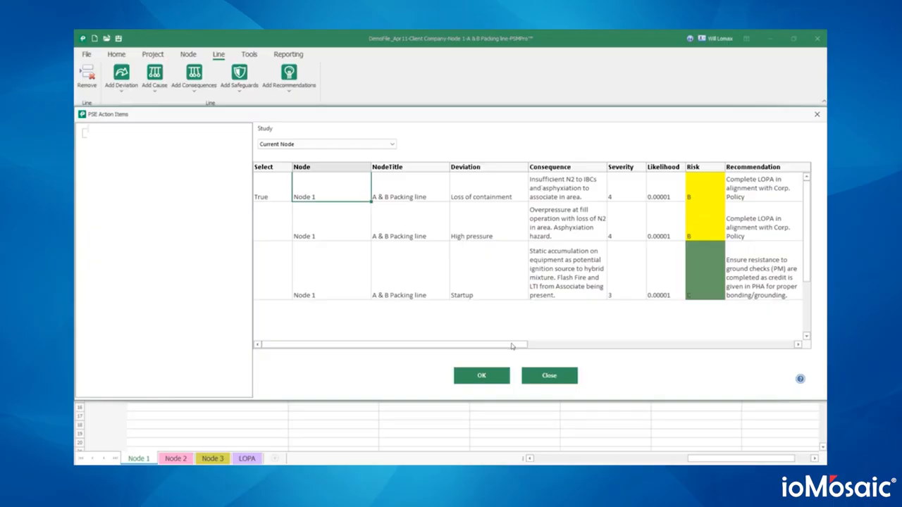
drag(511, 347, 673, 348)
- Give item 1 a responsible person, status Open and due date 17/04/2025, then save
click(654, 185)
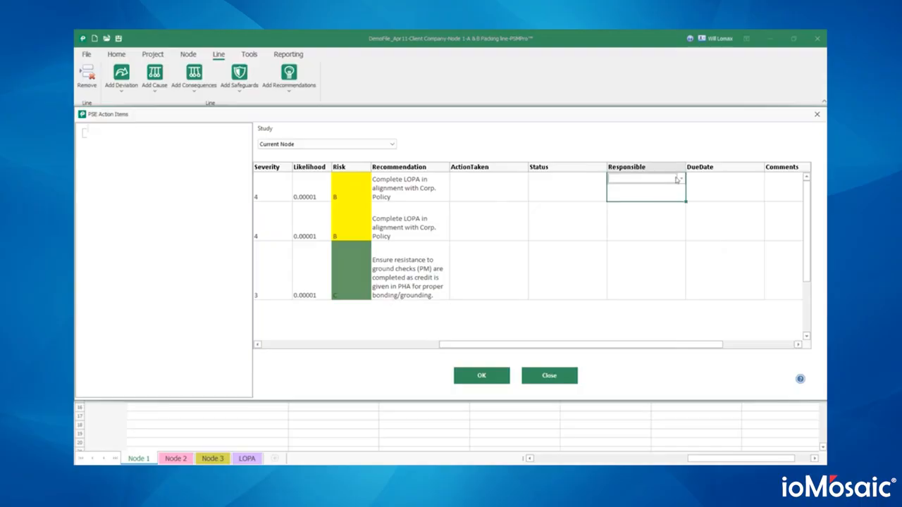
click(679, 179)
click(633, 283)
click(582, 187)
click(602, 178)
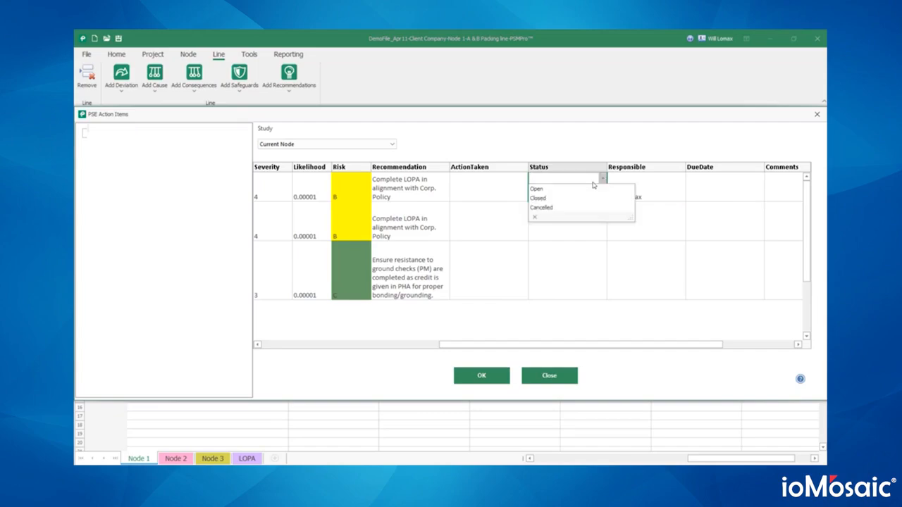
click(583, 189)
click(728, 196)
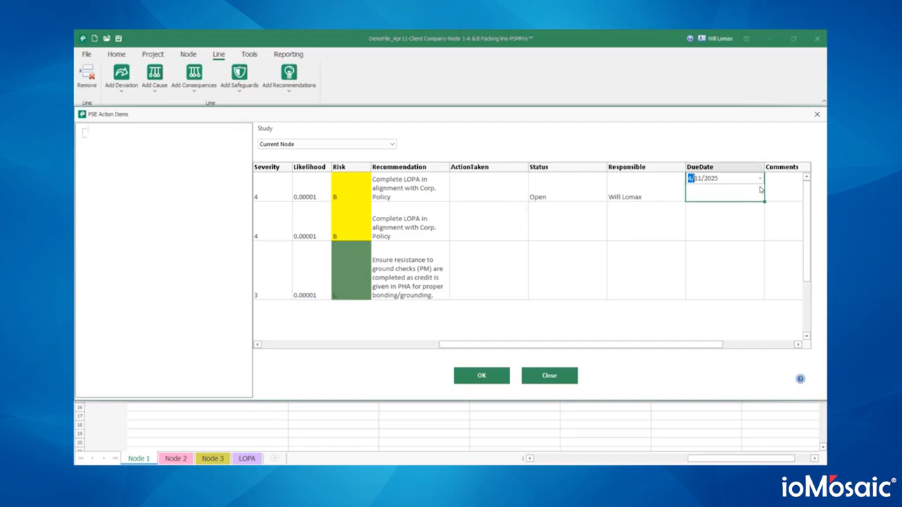
click(760, 181)
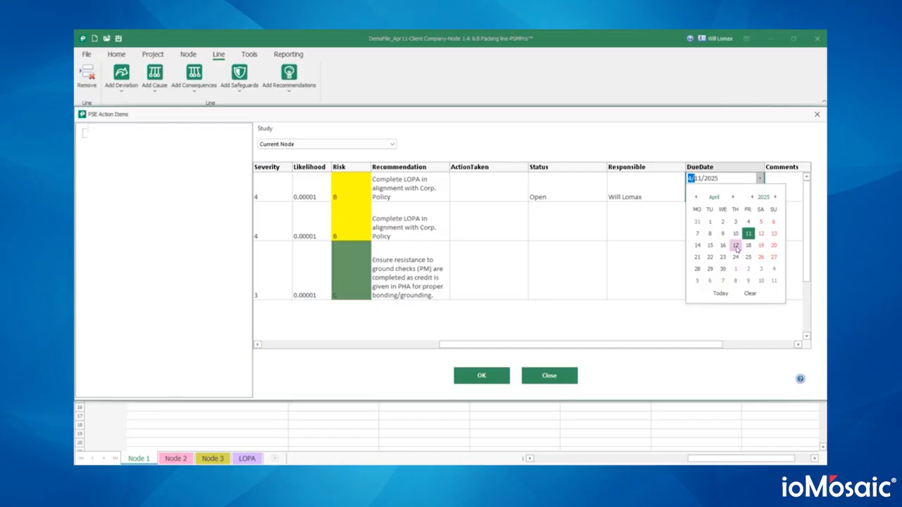
click(735, 257)
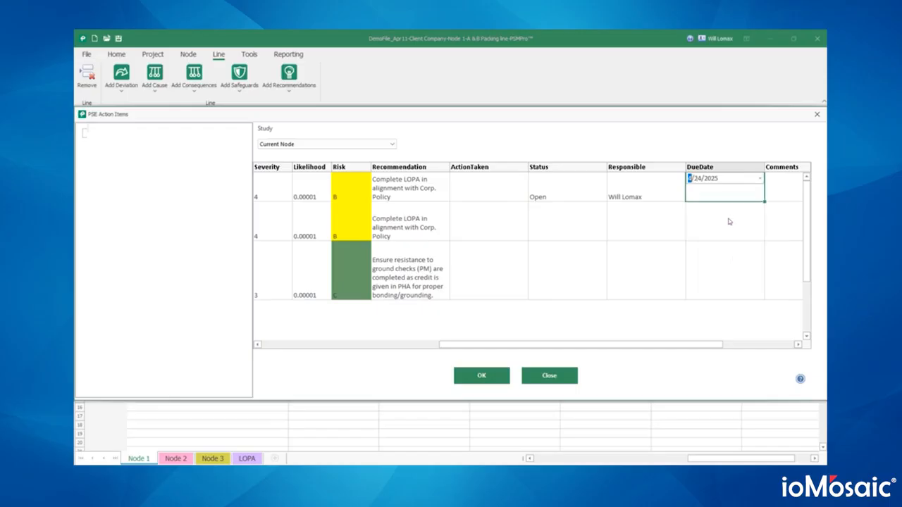
click(760, 180)
click(736, 240)
click(696, 262)
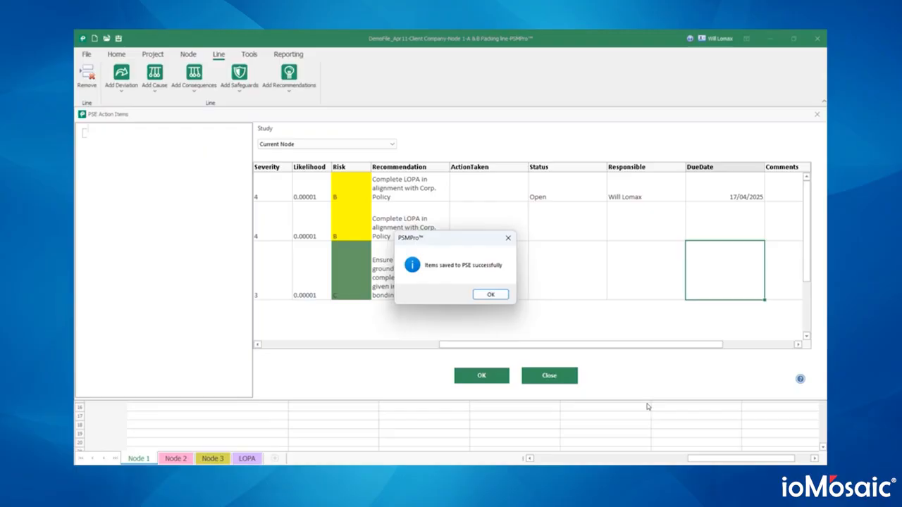
click(480, 296)
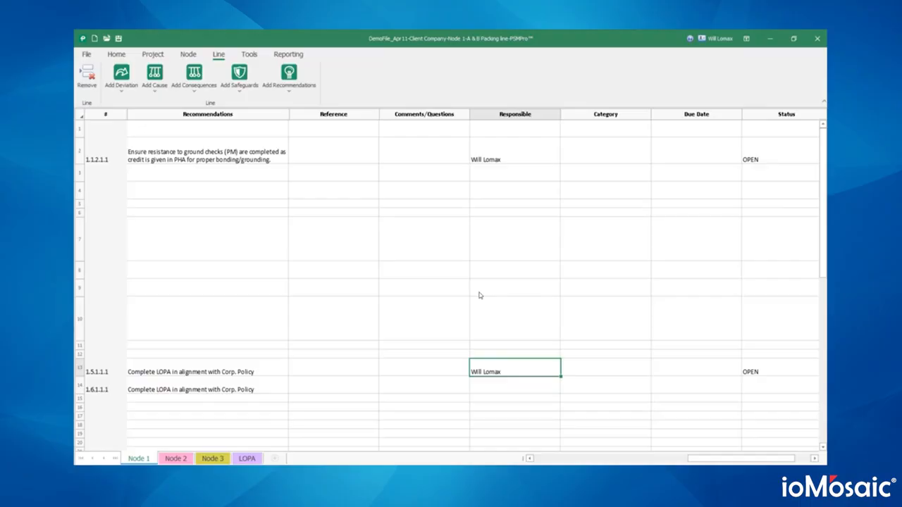
- Read the action item 6003 assignment email in Outlook, then bring up the ioXpress dashboard
mouse_move(408, 475)
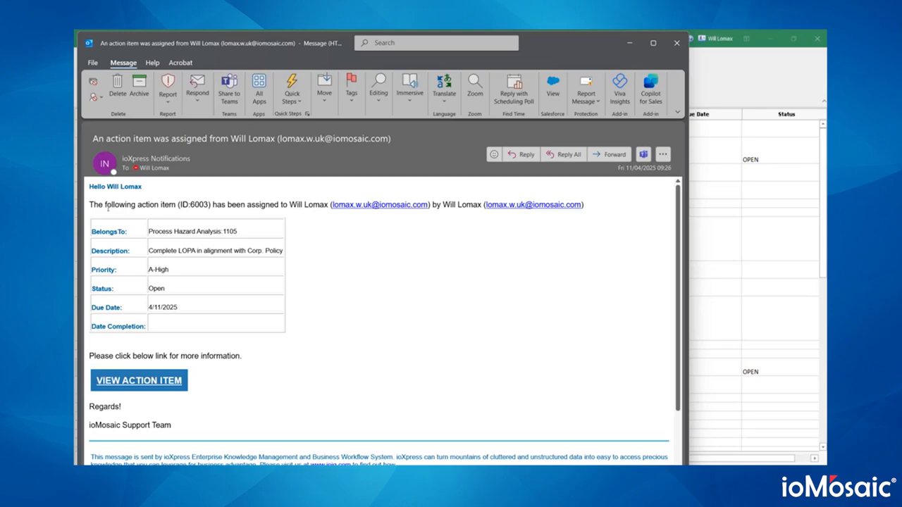
drag(105, 205, 560, 203)
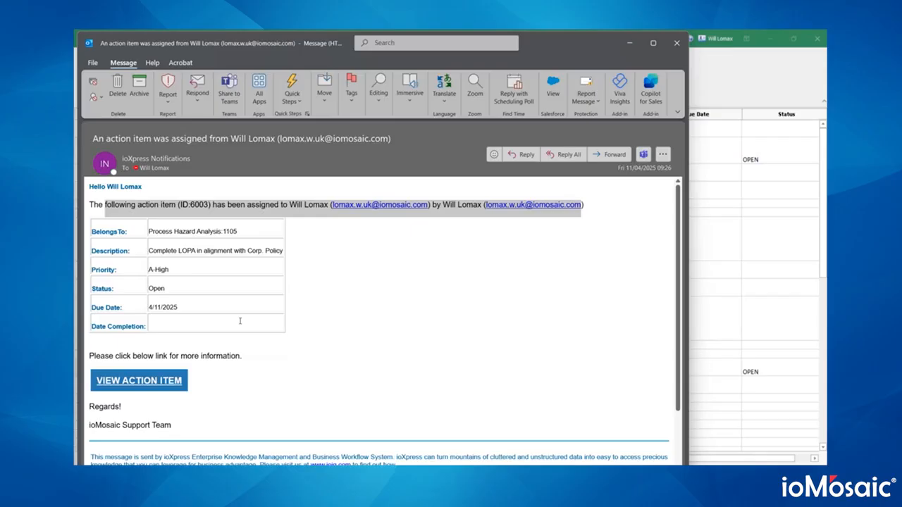
mouse_move(300, 474)
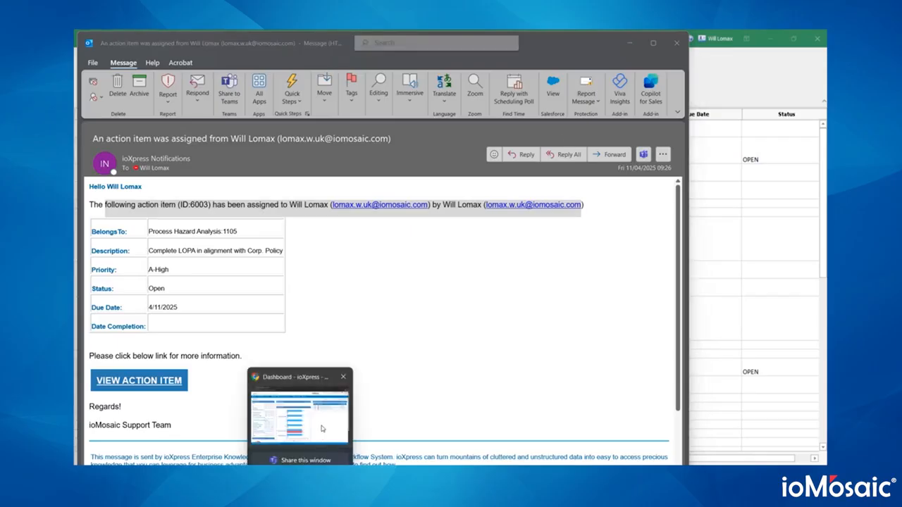
click(320, 427)
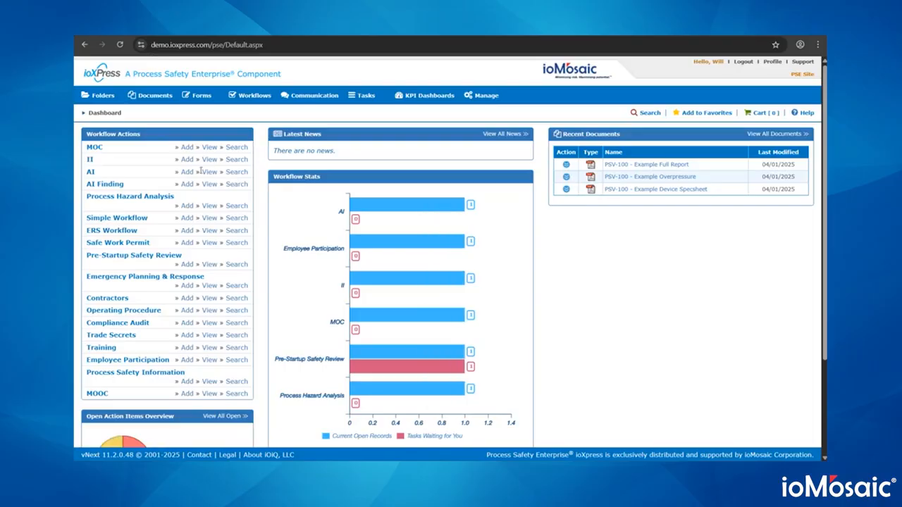
- List ioXpress action items due today and review the Complete LOPA and grounding-check descriptions
scroll(199, 178, down, 3)
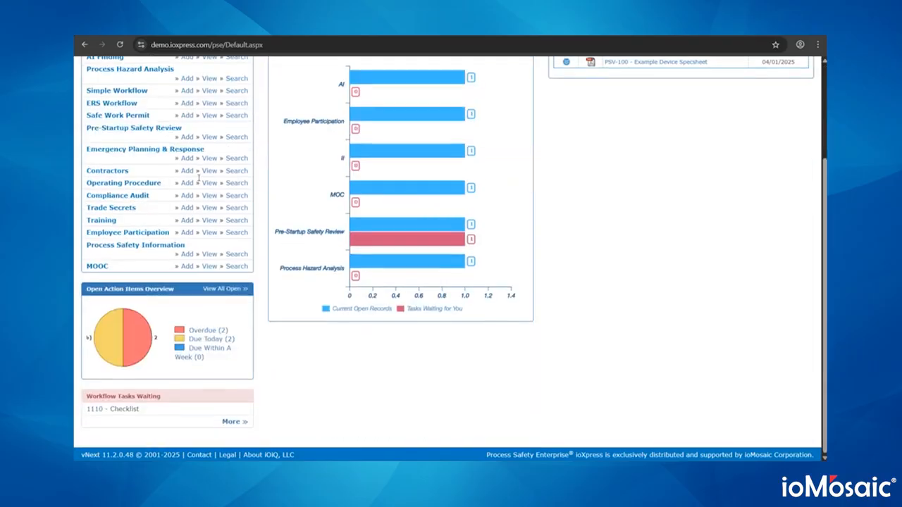
click(235, 341)
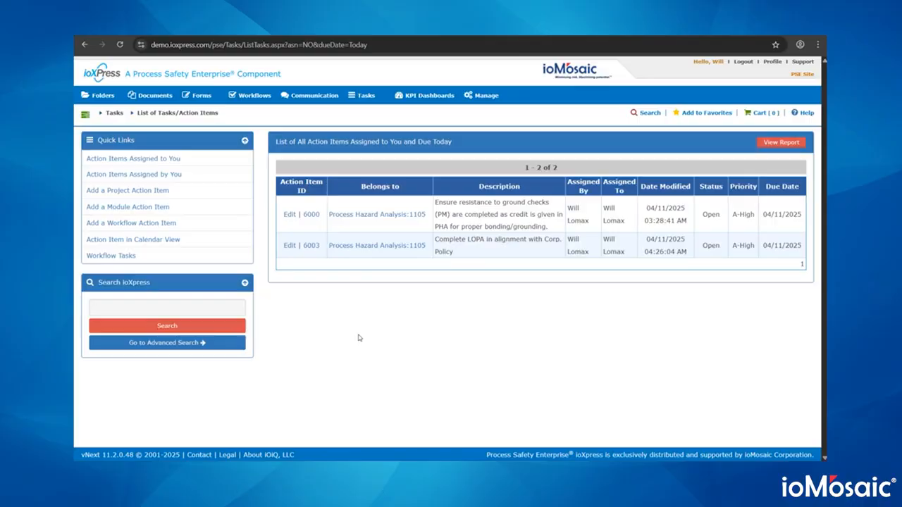
drag(468, 253, 437, 240)
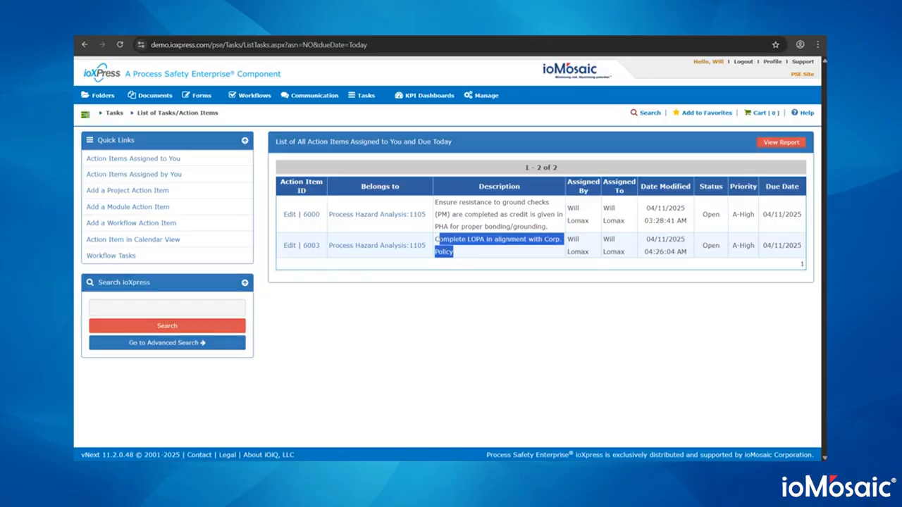
click(535, 225)
drag(547, 225, 434, 202)
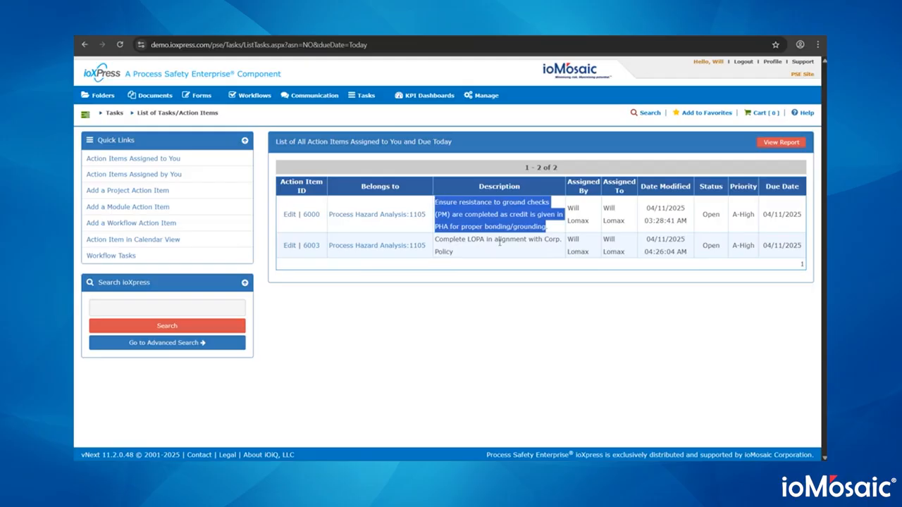
- Open the Process Hazard Analysis:1105 record and review its Demo PHA Activity form
click(395, 246)
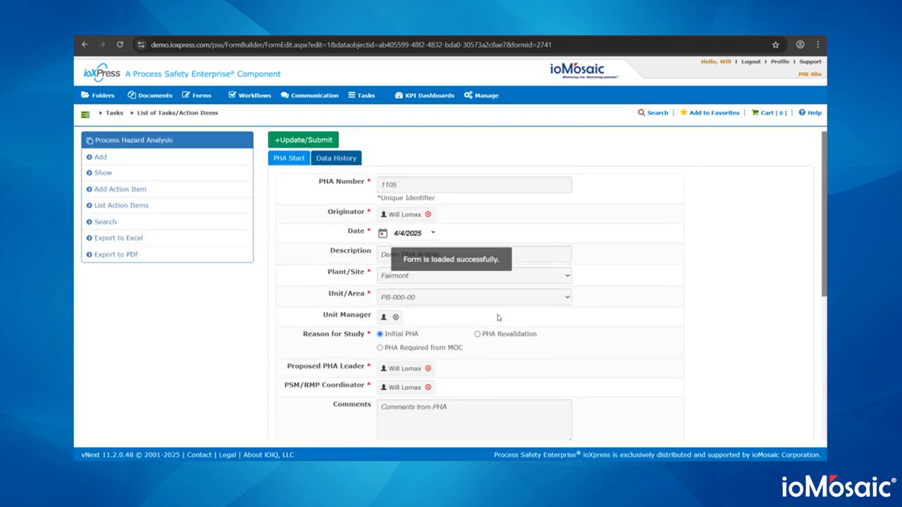
scroll(497, 316, down, 2)
scroll(499, 318, down, 1)
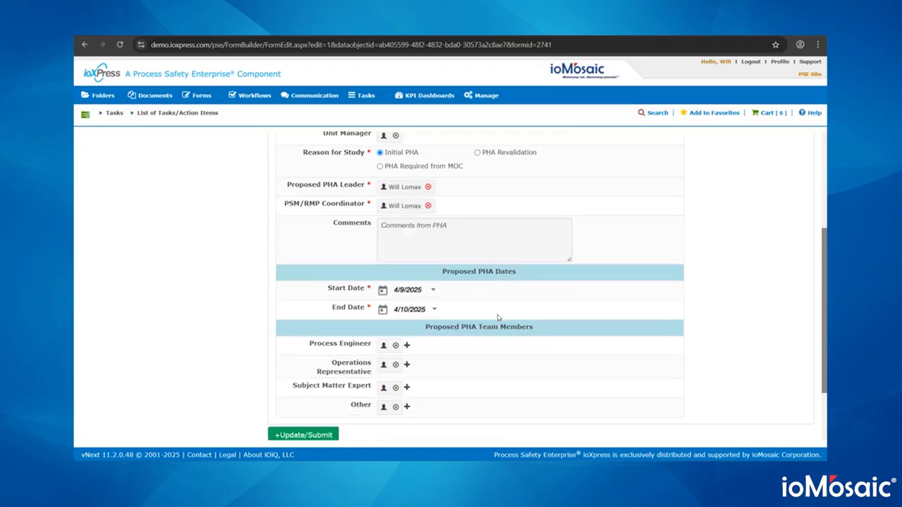
scroll(499, 318, up, 5)
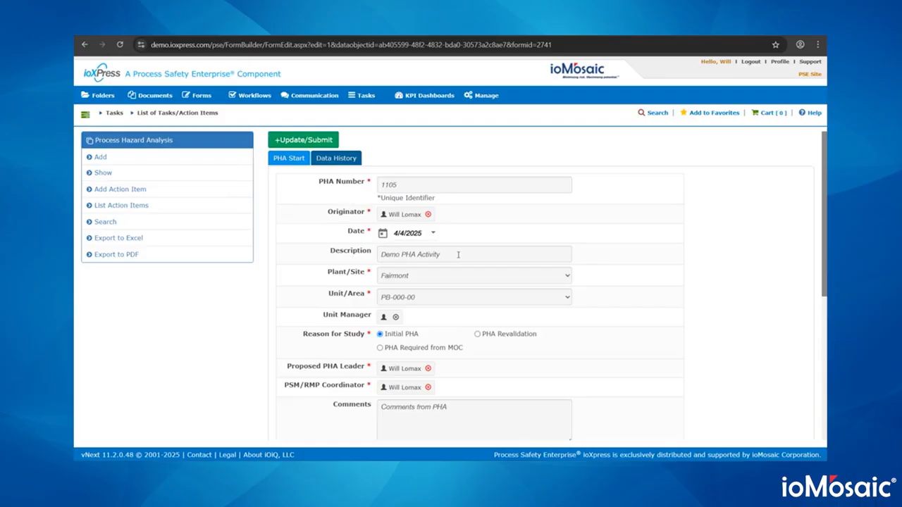
scroll(458, 254, down, 5)
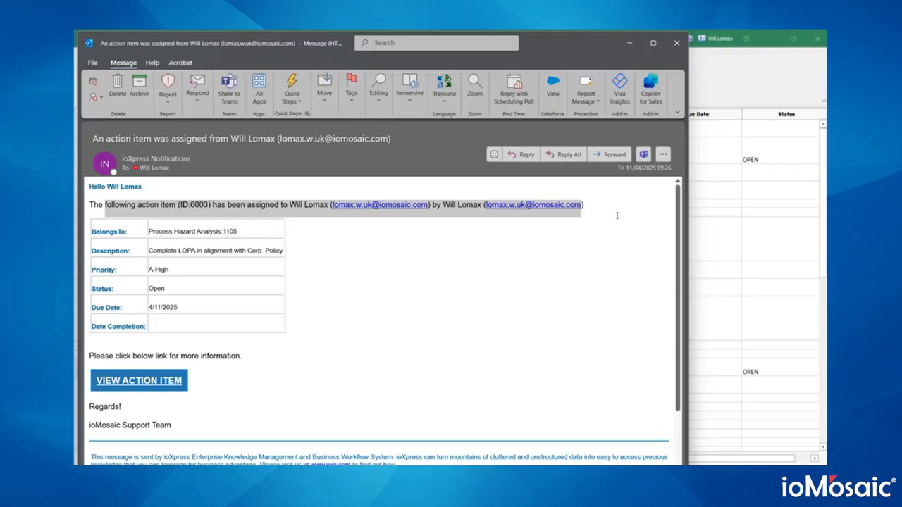
- In PSMPro, change row 13's Complete LOPA recommendation status from OPEN to Closed
click(743, 328)
click(752, 372)
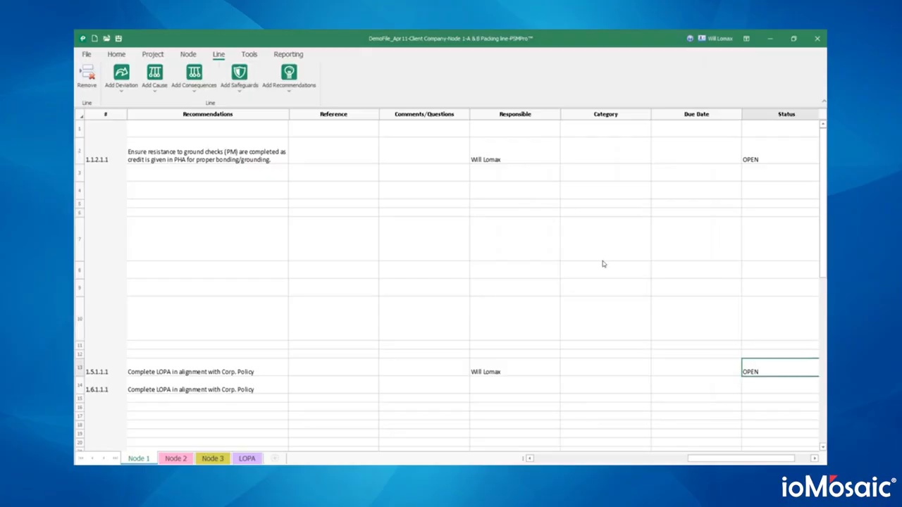
double_click(768, 372)
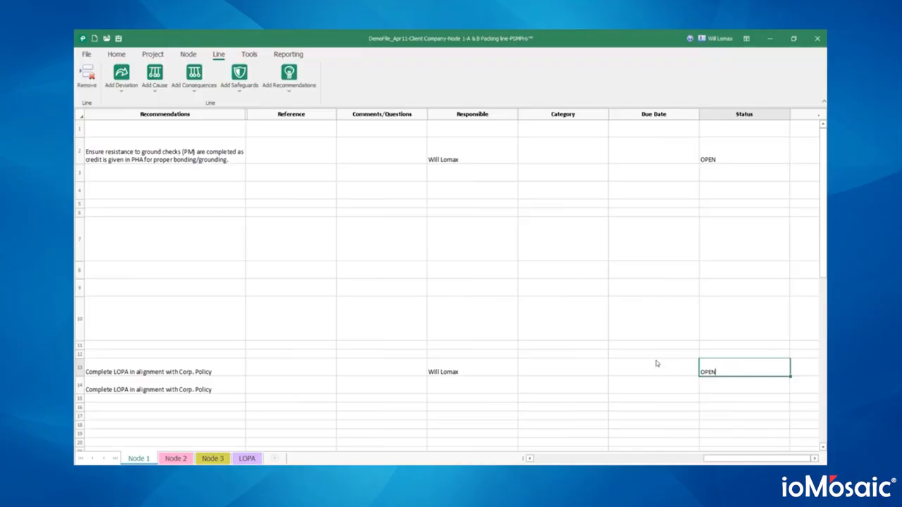
key(BackSpace)
key(BackSpace)
key(BackSpace)
key(BackSpace)
text(Closed)
key(Return)
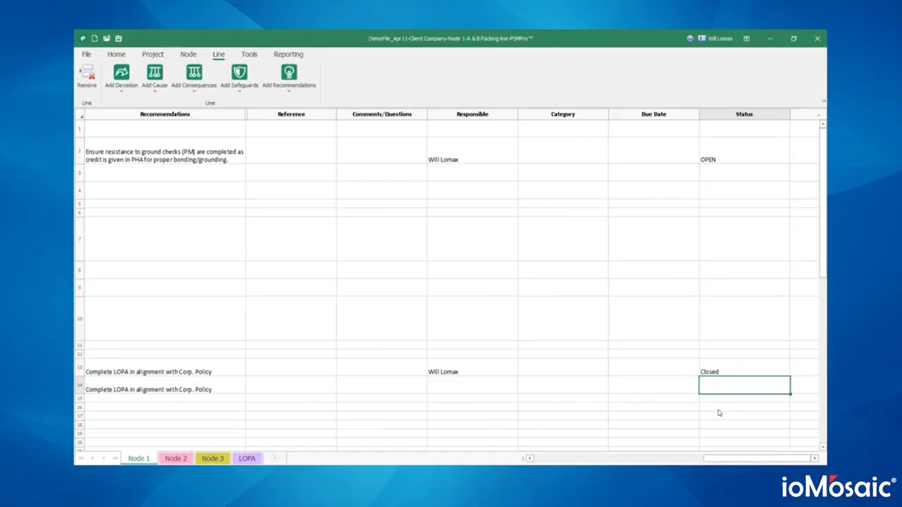
- Confirm row 13 reads Closed while row 2's grounding-check item remains OPEN
click(753, 367)
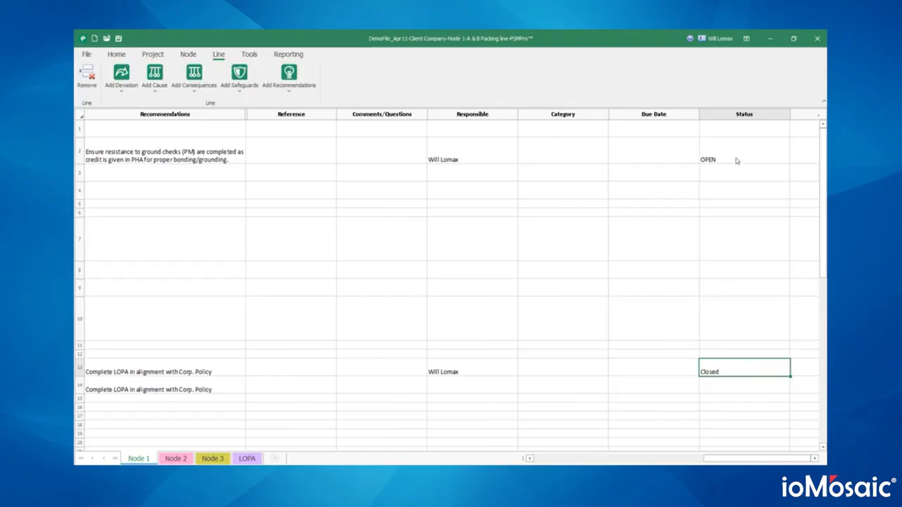
click(735, 158)
click(729, 384)
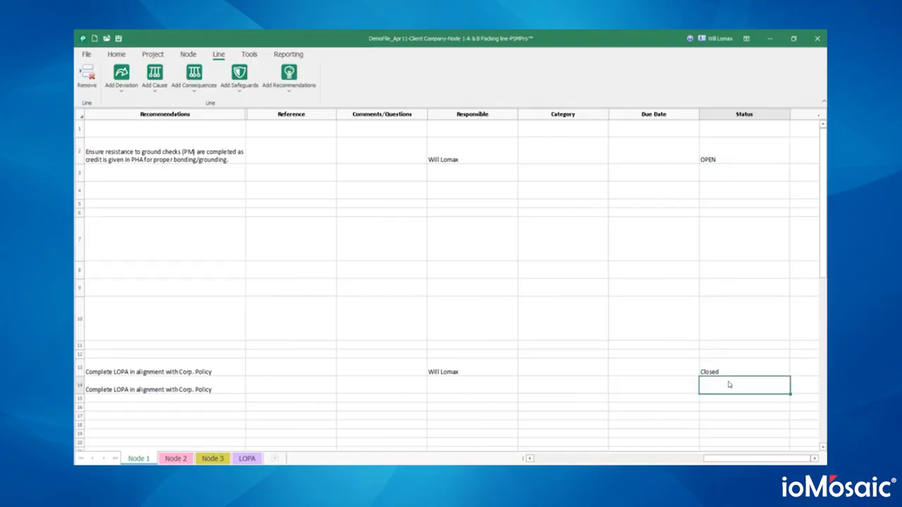